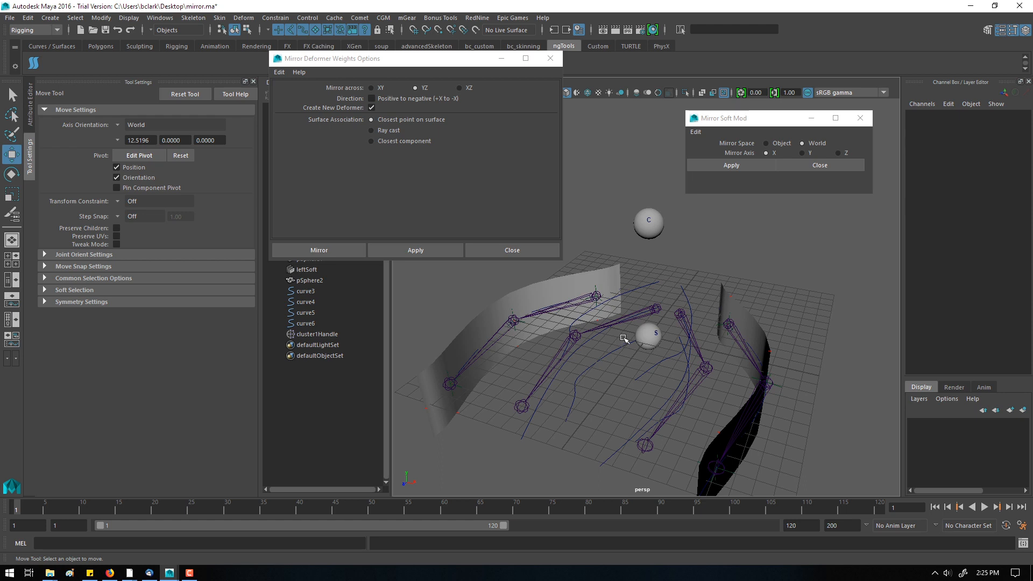
Step: Inspect the scene's mirror test objects by selecting both control surfaces, curve1 and pSphere1 in turn, finishing with nothing selected
{"action": "left_click", "coordinate": [746, 318]}
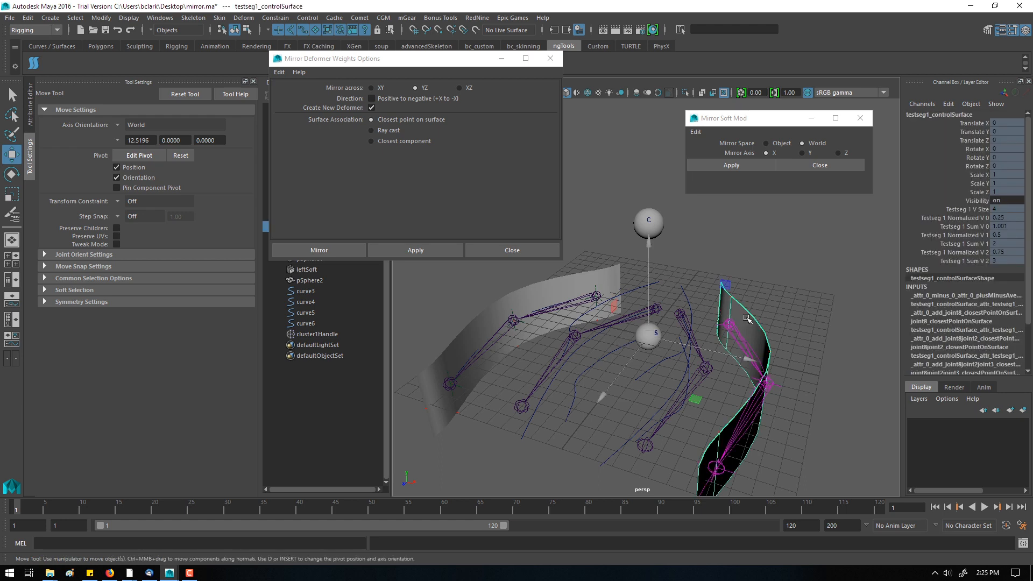
{"action": "left_click", "coordinate": [602, 274]}
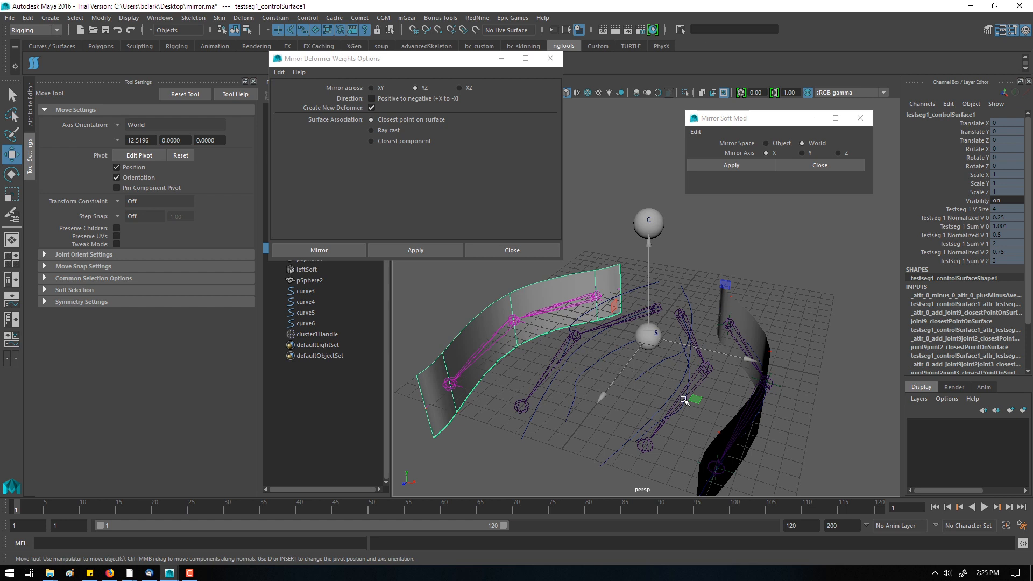
{"action": "left_click", "coordinate": [690, 371]}
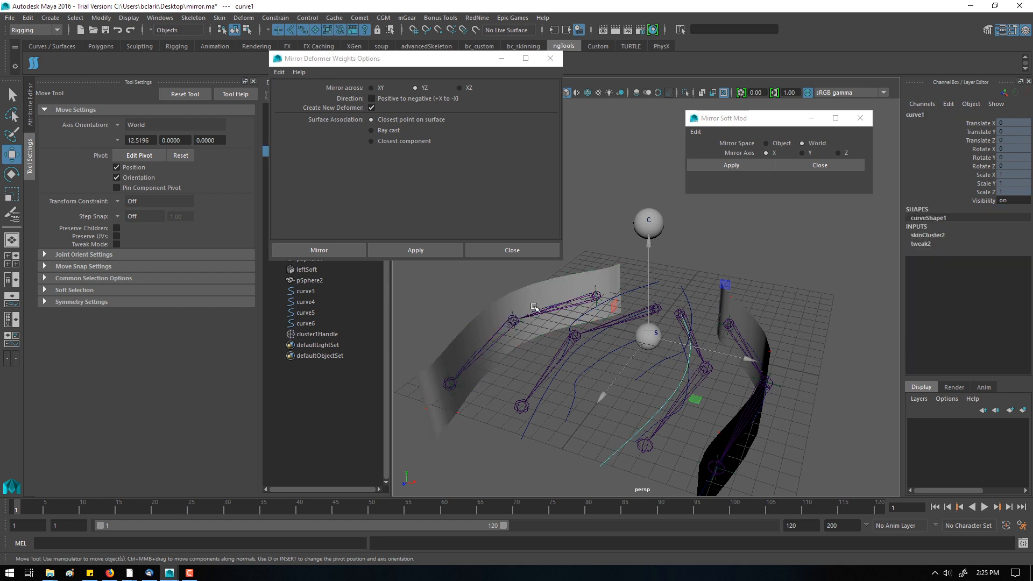
{"action": "left_click", "coordinate": [656, 340]}
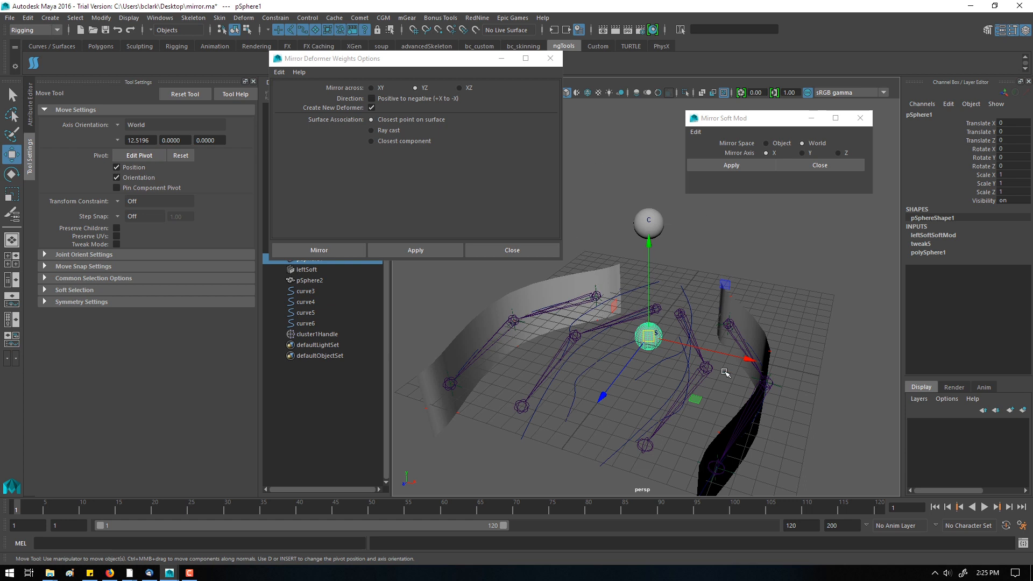
{"action": "left_click", "coordinate": [792, 292]}
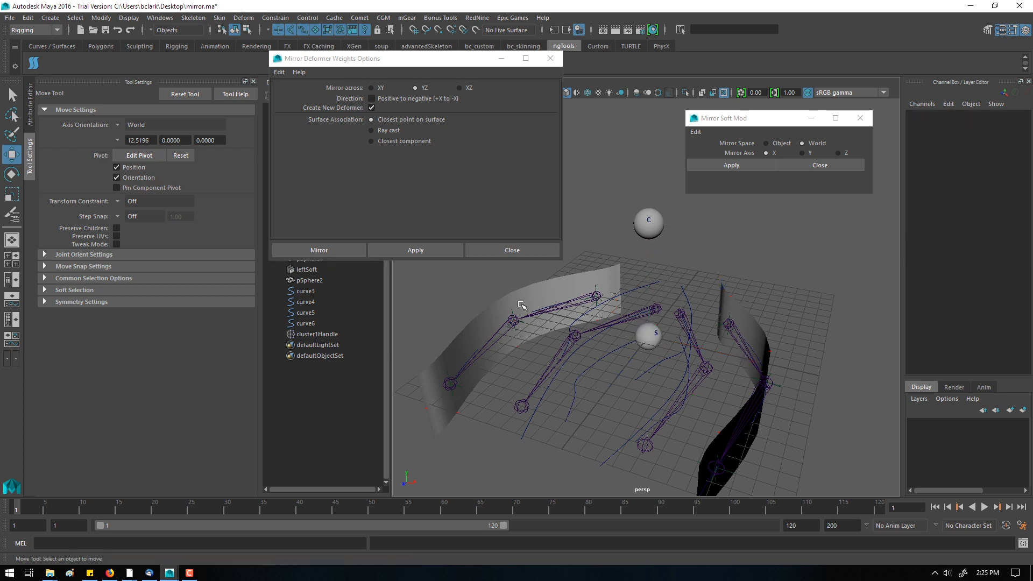
Step: Close the Mirror Deformer Weights options and bring up the Mirror Skin Weights options
{"action": "left_click", "coordinate": [508, 254]}
{"action": "left_click_drag", "start_coordinate": [414, 249], "coordinate": [475, 292], "text": "alt"}
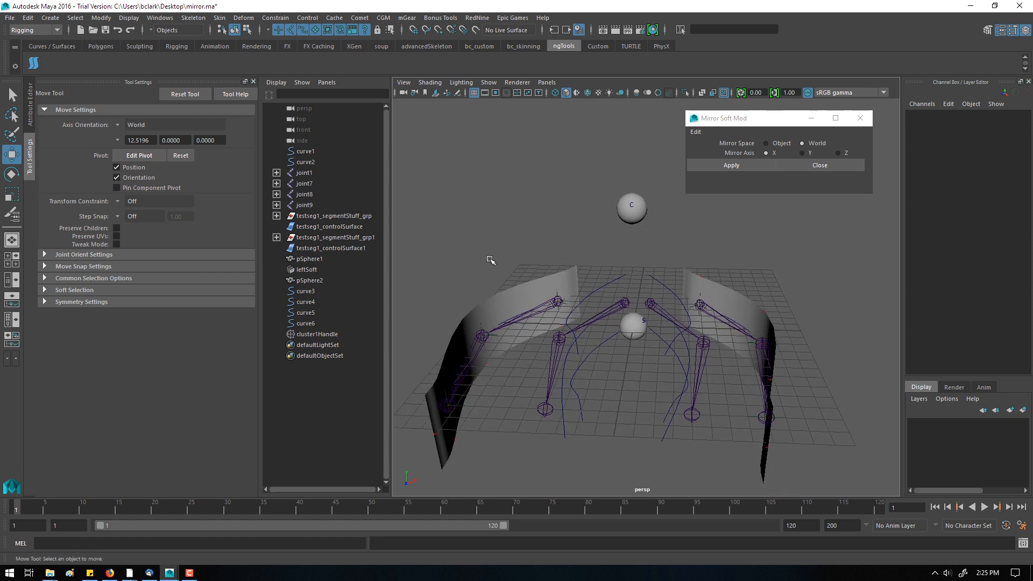
{"action": "left_click_drag", "start_coordinate": [517, 302], "coordinate": [478, 285], "text": "alt"}
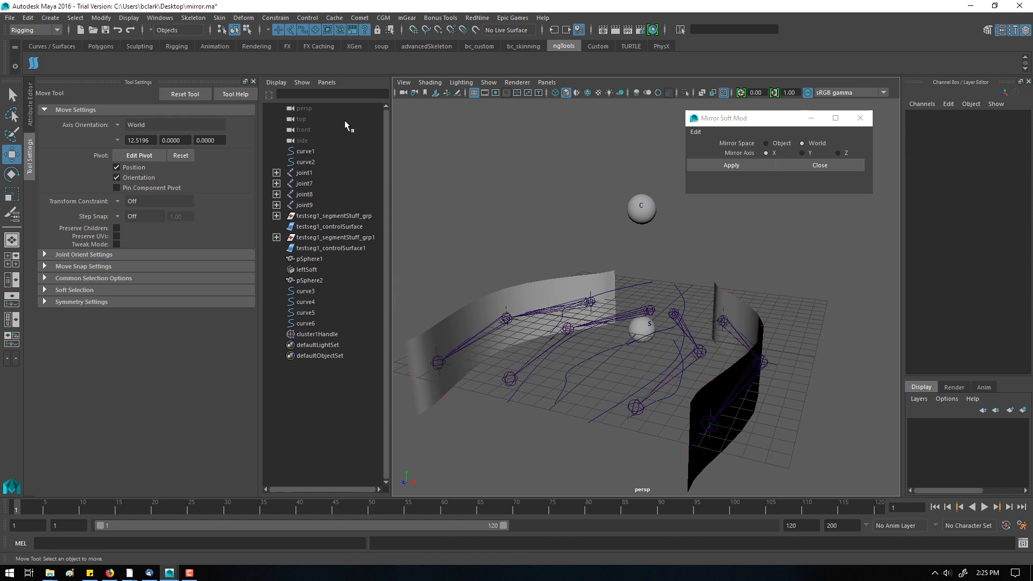
{"action": "left_click", "coordinate": [220, 19]}
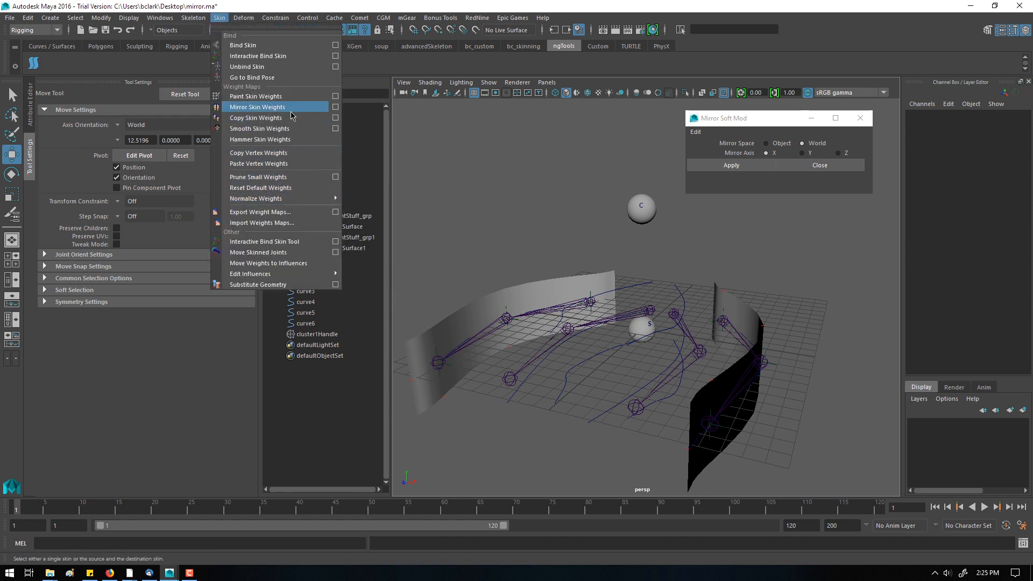
{"action": "left_click", "coordinate": [332, 106]}
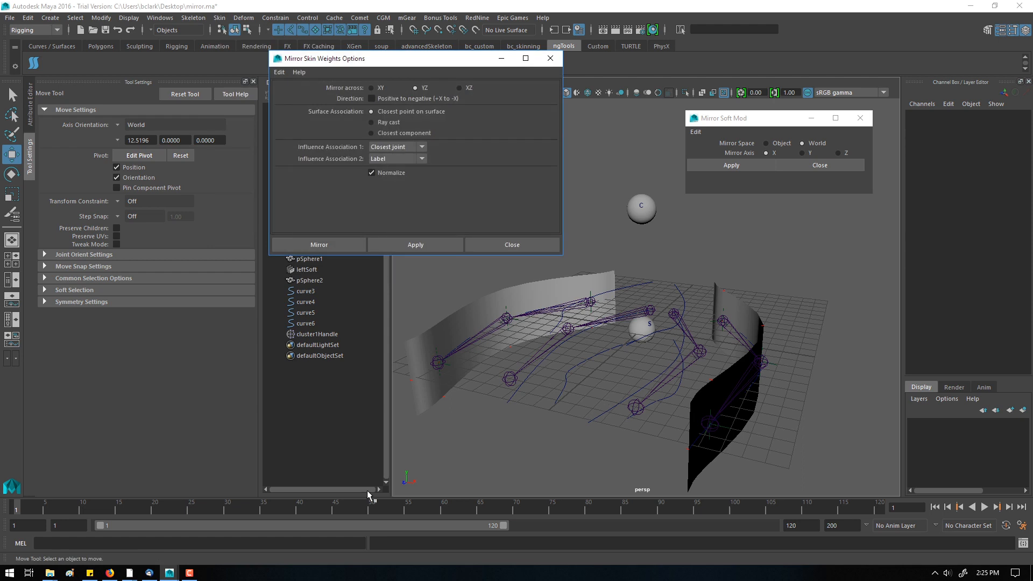
Step: Scrub the animation and test-move the end joint of the joint1 chain to check the deformation, undoing the move and returning to frame 1
{"action": "left_click_drag", "start_coordinate": [277, 508], "coordinate": [199, 509]}
{"action": "left_click_drag", "start_coordinate": [507, 430], "coordinate": [581, 408], "text": "alt"}
{"action": "left_click", "coordinate": [606, 465]}
{"action": "left_click_drag", "start_coordinate": [606, 464], "coordinate": [547, 436]}
{"action": "key", "text": "ctrl+z"}
{"action": "left_click_drag", "start_coordinate": [156, 506], "coordinate": [1, 554]}
{"action": "left_click_drag", "start_coordinate": [568, 410], "coordinate": [603, 425], "text": "alt"}
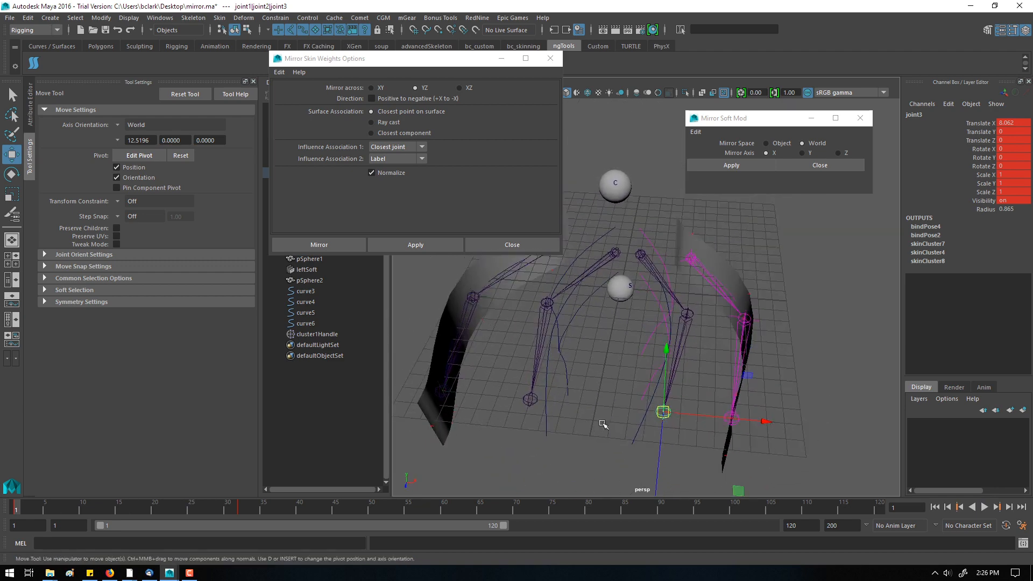
Step: Reset curve5's skin weights to their defaults and clear the selection
{"action": "left_click_drag", "start_coordinate": [576, 393], "coordinate": [545, 381], "text": "alt"}
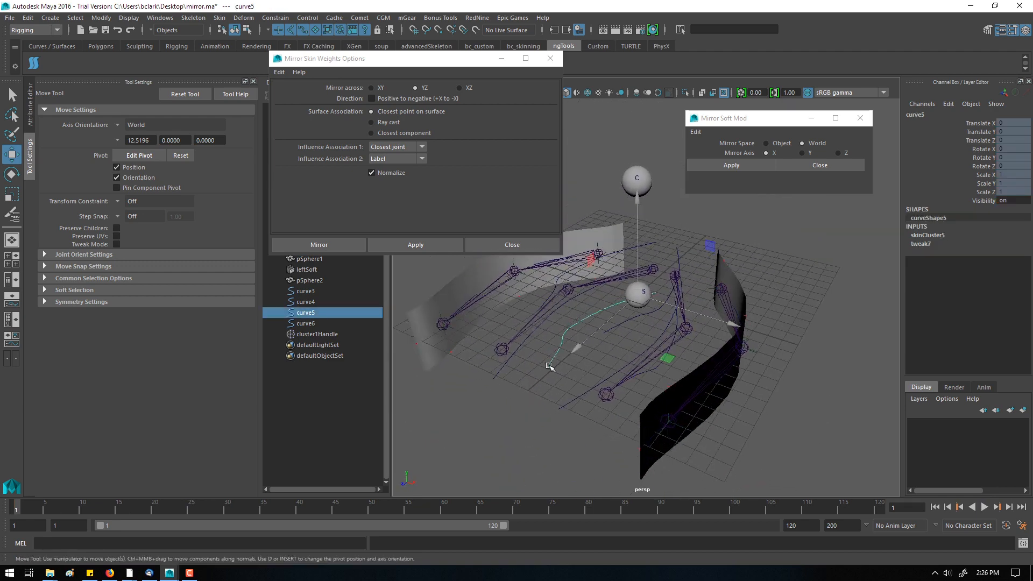
{"action": "right_click", "coordinate": [549, 367]}
{"action": "right_click_drag", "start_coordinate": [549, 366], "coordinate": [550, 317]}
{"action": "left_click", "coordinate": [220, 18]}
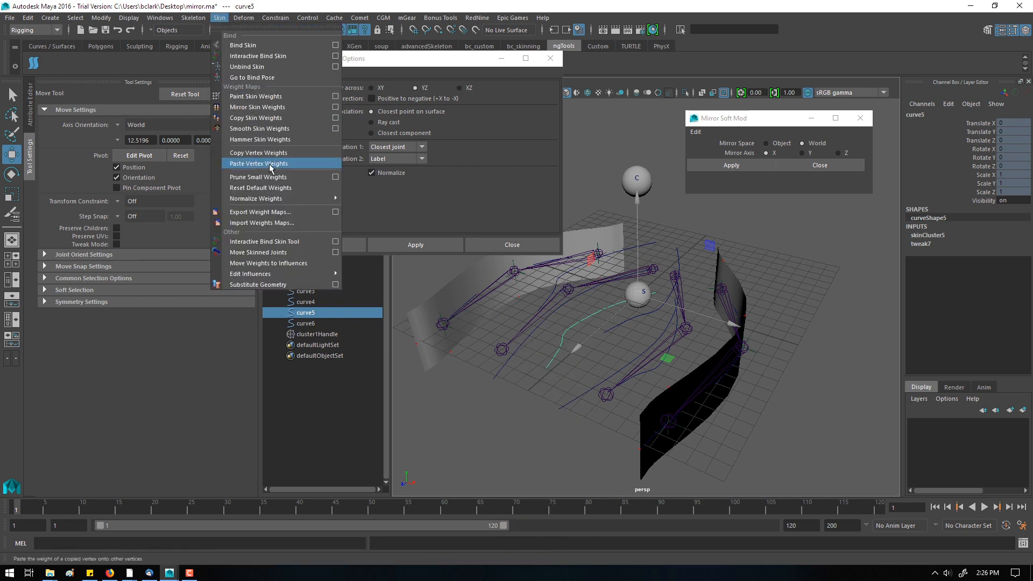
{"action": "left_click", "coordinate": [285, 188]}
{"action": "left_click_drag", "start_coordinate": [530, 407], "coordinate": [608, 433], "text": "alt"}
{"action": "left_click", "coordinate": [608, 433]}
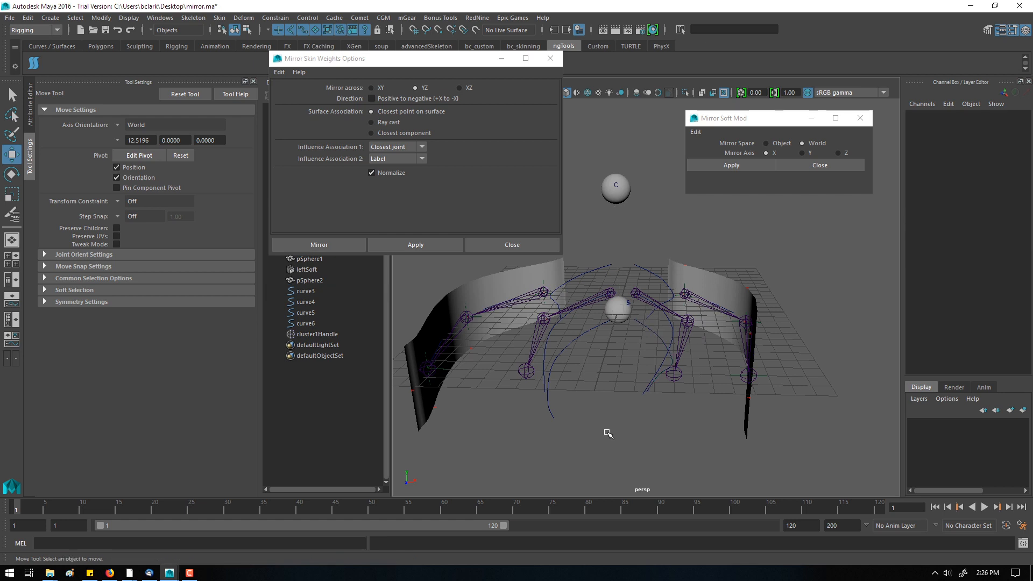
Step: Center the pivot of curve1 and deselect the curve
{"action": "left_click_drag", "start_coordinate": [608, 438], "coordinate": [592, 435], "text": "alt"}
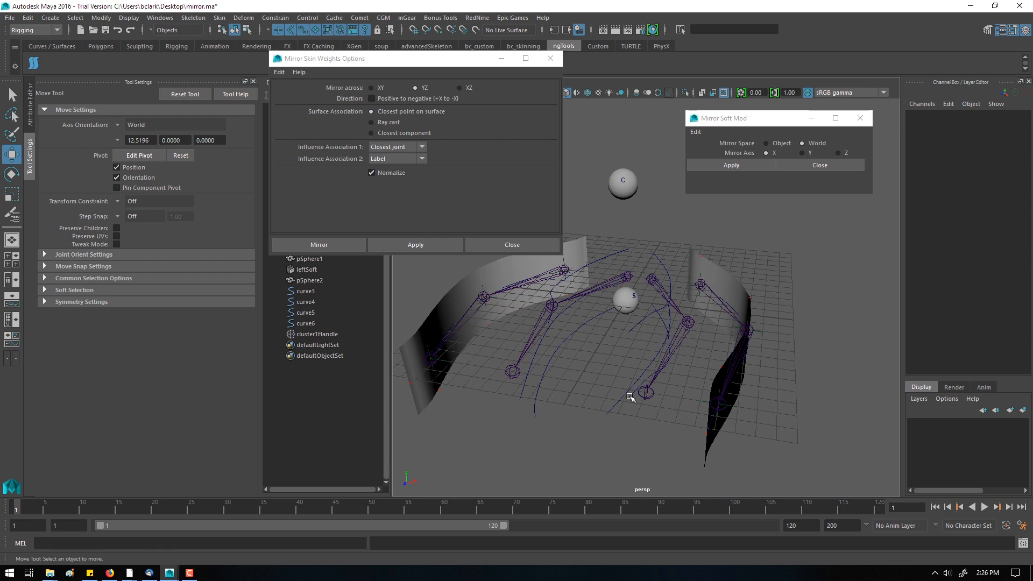
{"action": "left_click", "coordinate": [626, 412]}
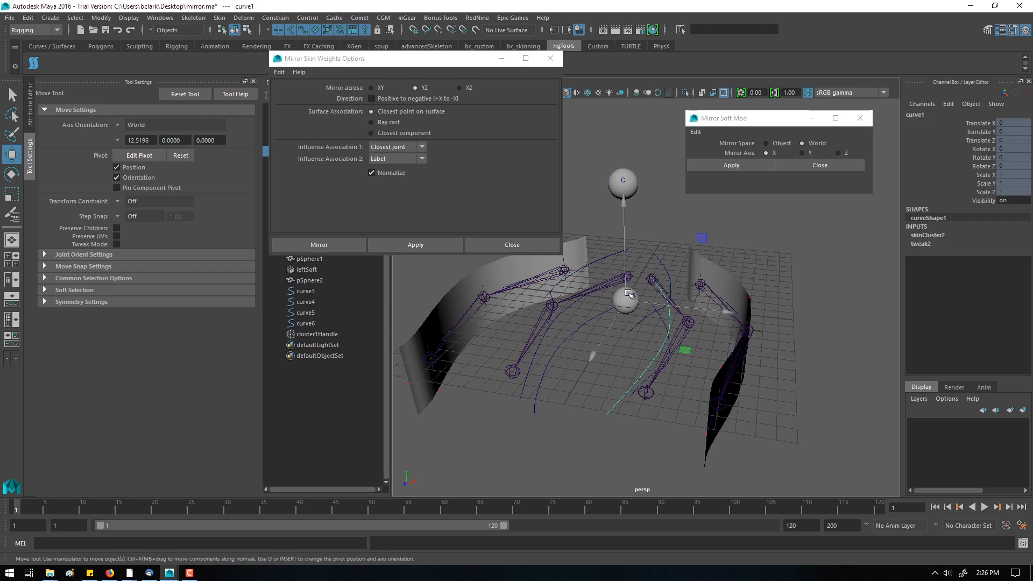
{"action": "left_click_drag", "start_coordinate": [613, 318], "coordinate": [625, 335], "text": "alt"}
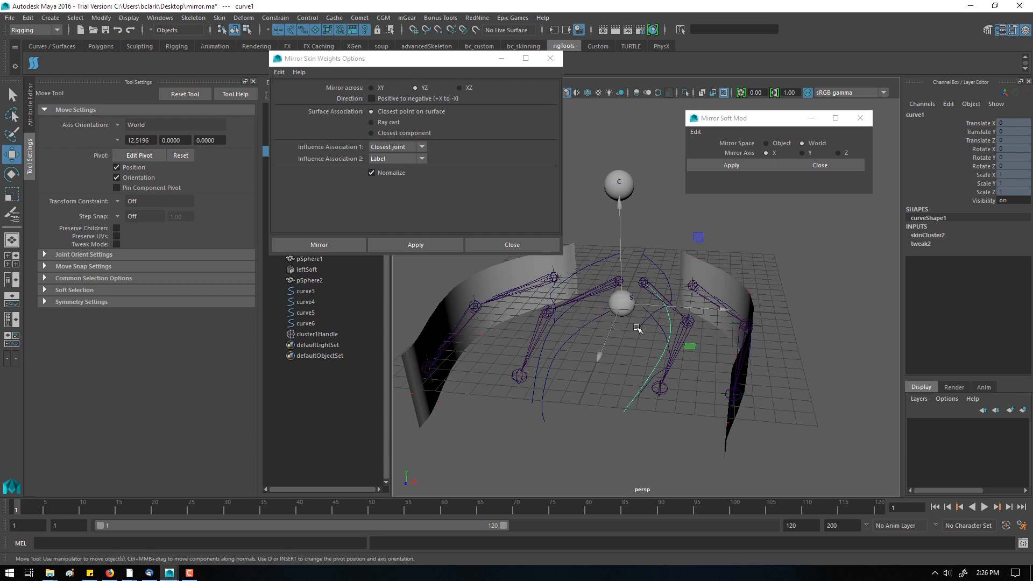
{"action": "left_click", "coordinate": [102, 18]}
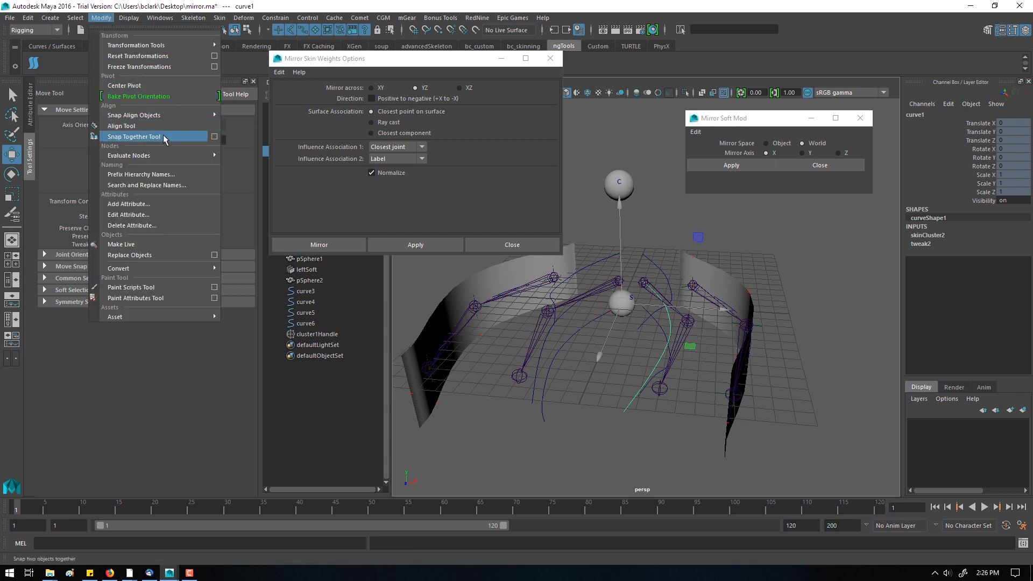
{"action": "mouse_move", "coordinate": [160, 155]}
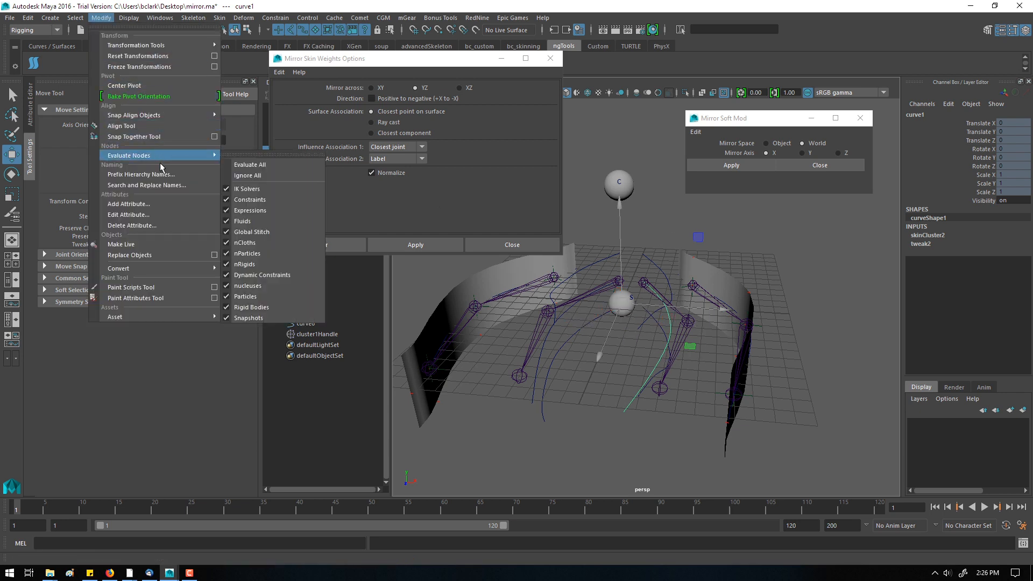
{"action": "left_click", "coordinate": [148, 86]}
{"action": "key", "text": "ctrl+shift+d"}
{"action": "mouse_move", "coordinate": [662, 318]}
{"action": "left_mouse_down"}
{"action": "mouse_move", "coordinate": [673, 344]}
{"action": "mouse_move", "coordinate": [669, 330]}
{"action": "mouse_move", "coordinate": [551, 361]}
{"action": "mouse_move", "coordinate": [693, 340]}
{"action": "mouse_move", "coordinate": [571, 287]}
{"action": "mouse_move", "coordinate": [457, 316]}
{"action": "left_mouse_up"}
{"action": "key", "text": "Escape"}
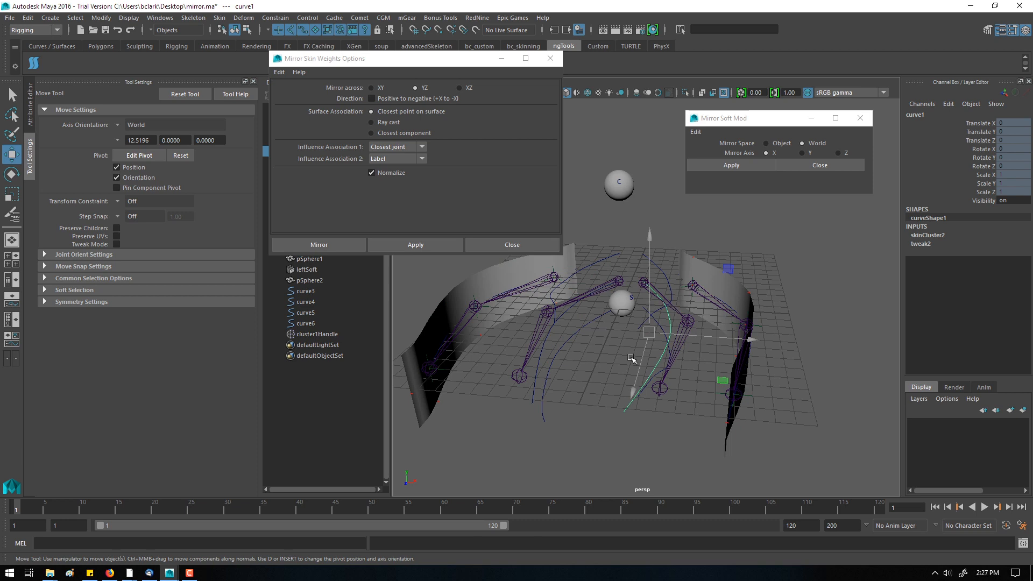
{"action": "left_click", "coordinate": [592, 392]}
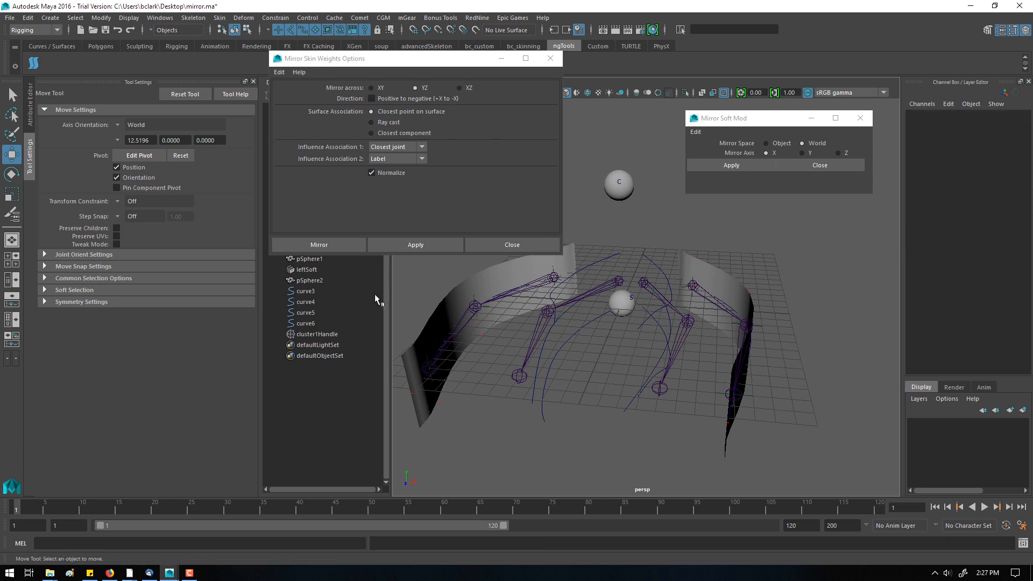
Step: Shift the Mirror Skin Weights window, select curve3 followed by curve5, and review the mirror axis options
{"action": "left_click_drag", "start_coordinate": [458, 55], "coordinate": [438, 84]}
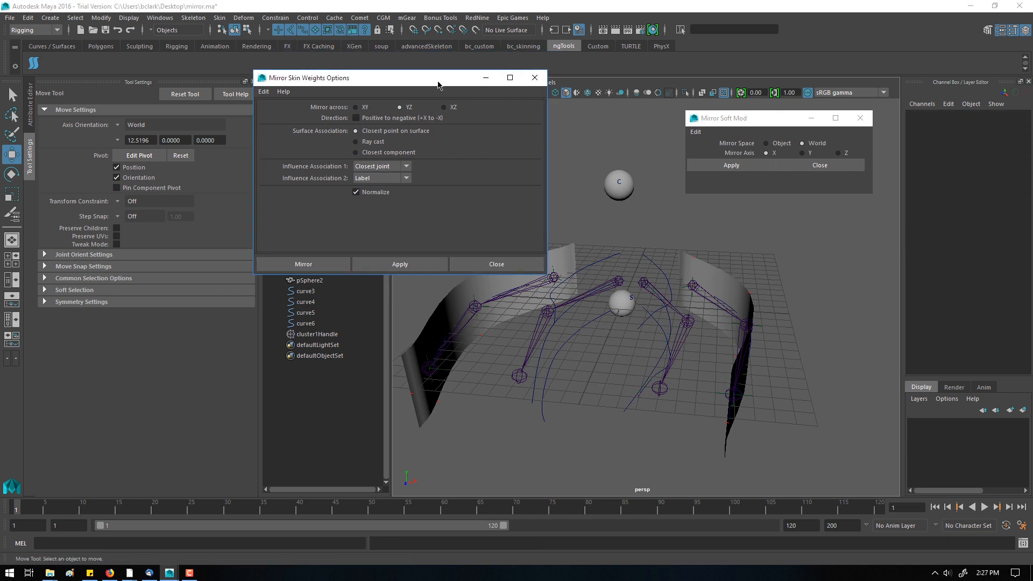
{"action": "left_click_drag", "start_coordinate": [562, 405], "coordinate": [610, 406], "text": "alt"}
{"action": "left_click", "coordinate": [651, 393]}
{"action": "left_click_drag", "start_coordinate": [673, 404], "coordinate": [548, 401], "text": "alt"}
{"action": "left_click", "coordinate": [522, 381], "text": "shift"}
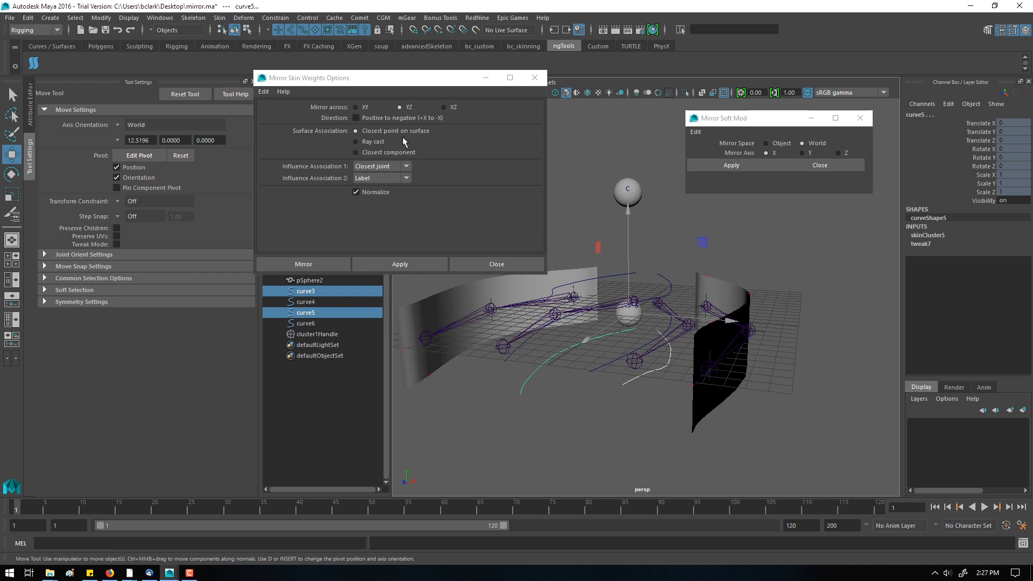
{"action": "mouse_move", "coordinate": [348, 108]}
{"action": "left_mouse_down"}
{"action": "mouse_move", "coordinate": [325, 131]}
{"action": "mouse_move", "coordinate": [372, 109]}
{"action": "left_mouse_up"}
{"action": "key", "text": "Escape"}
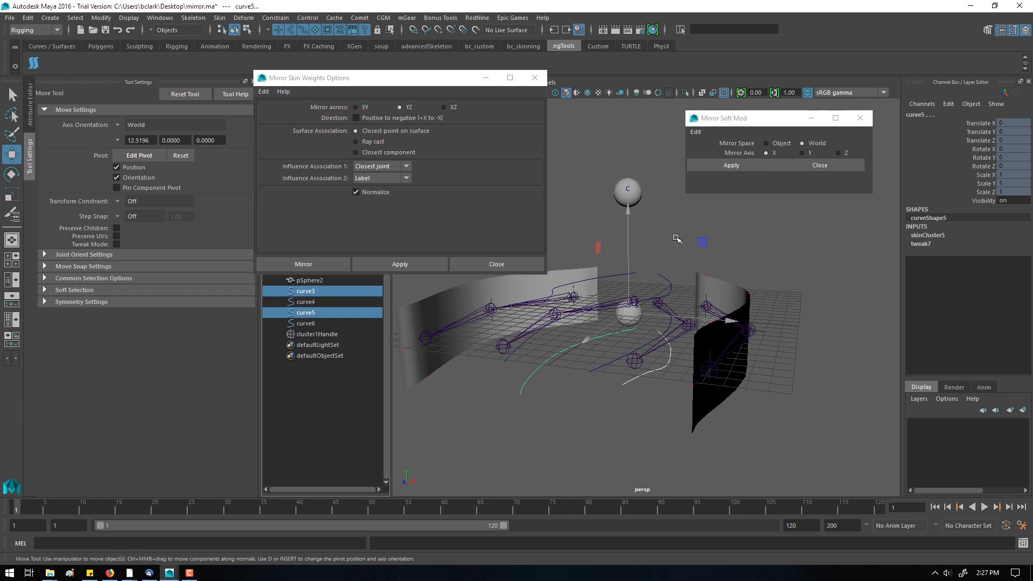
Step: Try mirroring skin weights across YZ with curve3 selected first and curve5 second, and undo the operation
{"action": "left_click_drag", "start_coordinate": [619, 345], "coordinate": [621, 397], "text": "alt"}
{"action": "left_click", "coordinate": [589, 416]}
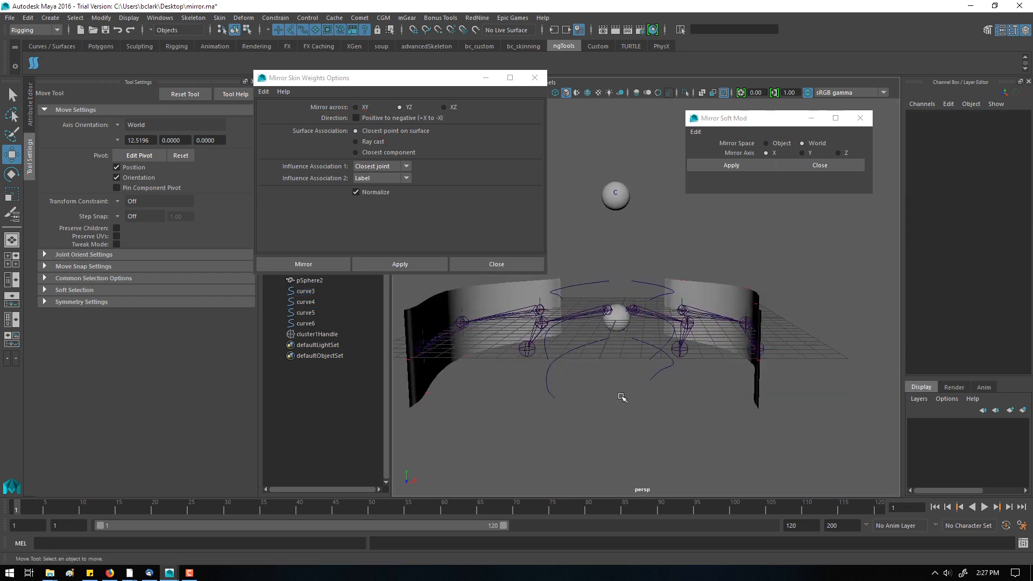
{"action": "left_click", "coordinate": [657, 380]}
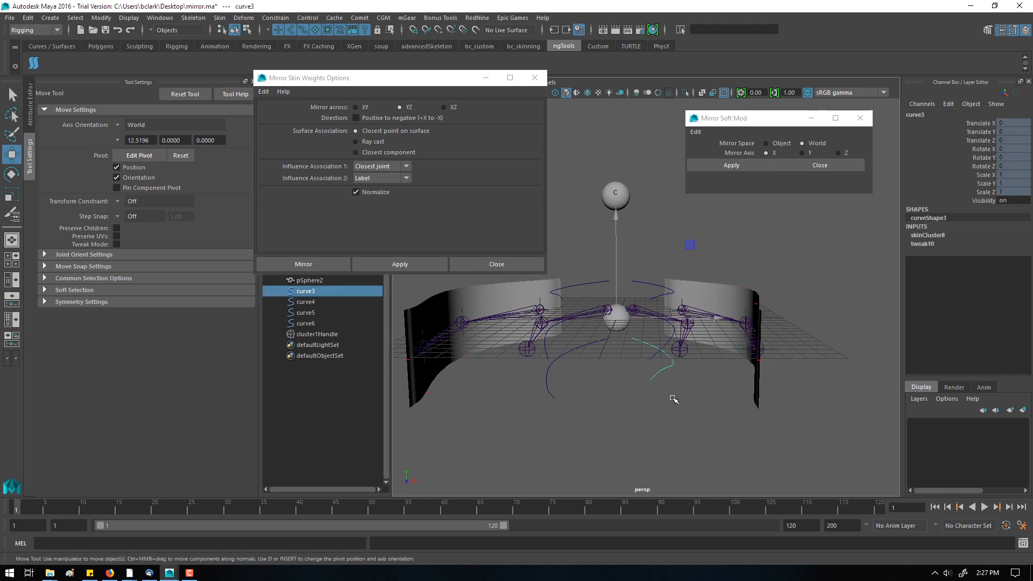
{"action": "left_click_drag", "start_coordinate": [597, 389], "coordinate": [491, 441], "text": "shift"}
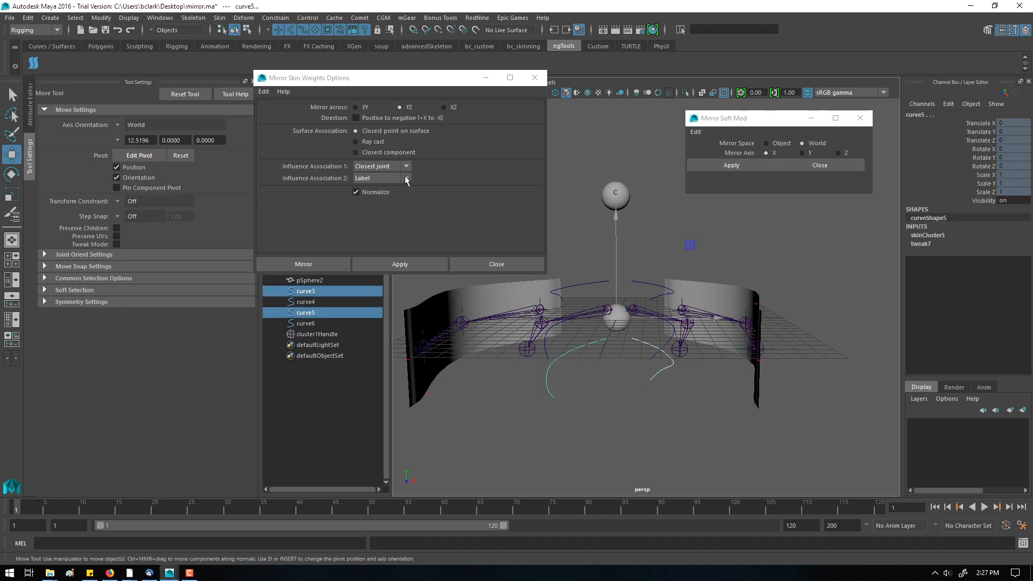
{"action": "left_click", "coordinate": [400, 263]}
{"action": "left_click_drag", "start_coordinate": [553, 324], "coordinate": [562, 426], "text": "alt"}
{"action": "key", "text": "ctrl+shift+d"}
{"action": "key", "text": "Escape"}
{"action": "key", "text": "ctrl+z"}
{"action": "key", "text": "ctrl+z"}
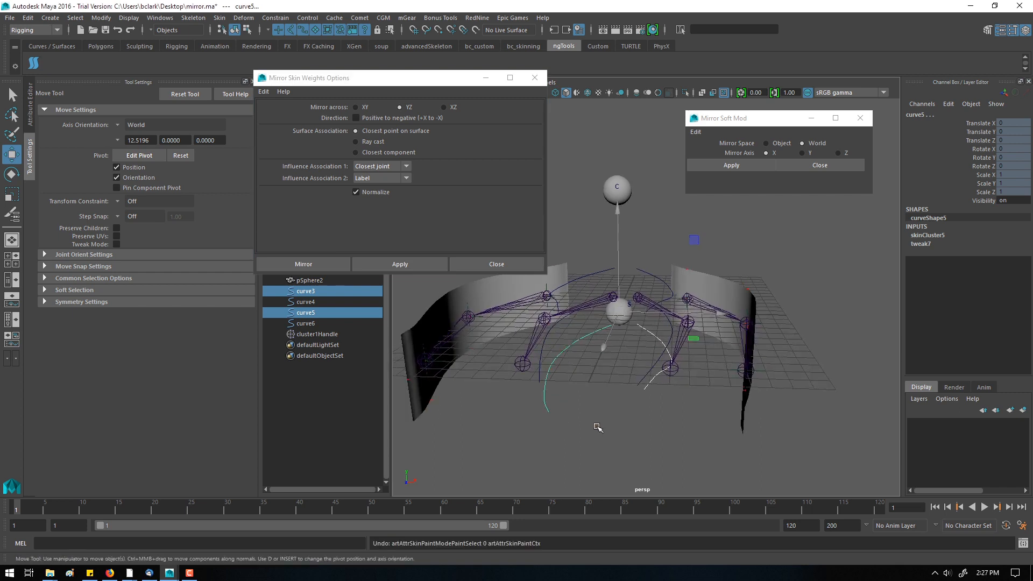
Step: Try the YZ skin weight mirror in the reverse selection order, curve5 first and curve3 second, and undo it
{"action": "left_click", "coordinate": [547, 411]}
{"action": "left_click", "coordinate": [648, 388], "text": "shift"}
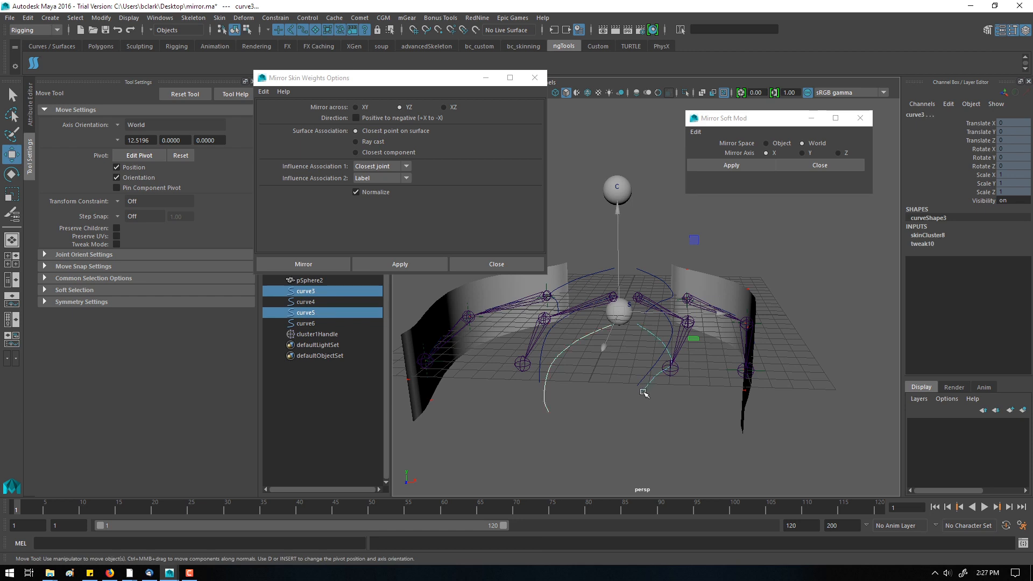
{"action": "left_click_drag", "start_coordinate": [646, 391], "coordinate": [643, 356], "text": "alt"}
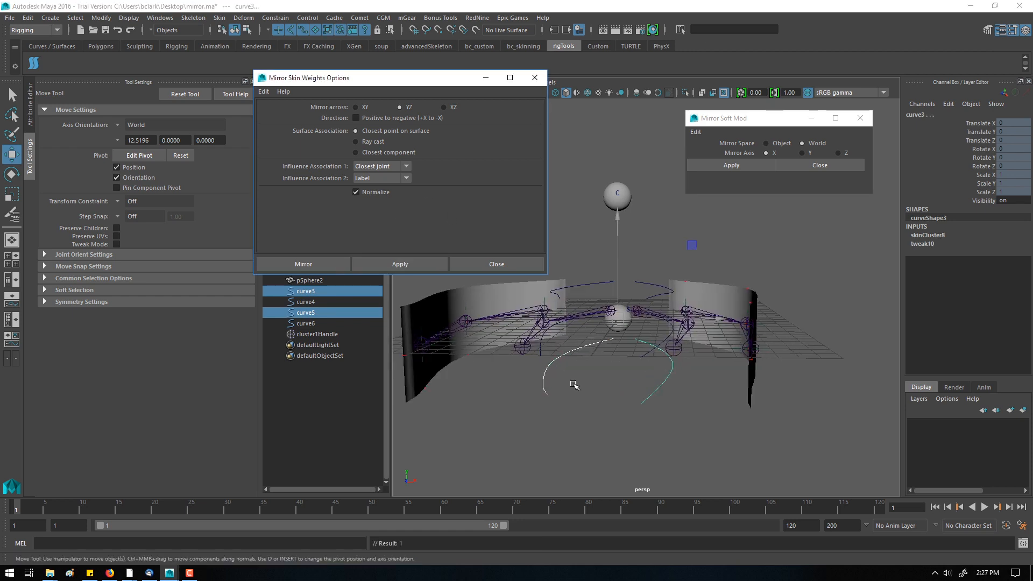
{"action": "mouse_move", "coordinate": [620, 445]}
{"action": "left_mouse_down", "text": "alt"}
{"action": "mouse_move", "coordinate": [618, 465]}
{"action": "mouse_move", "coordinate": [614, 446]}
{"action": "left_mouse_up", "text": "alt"}
{"action": "key", "text": "ctrl+z"}
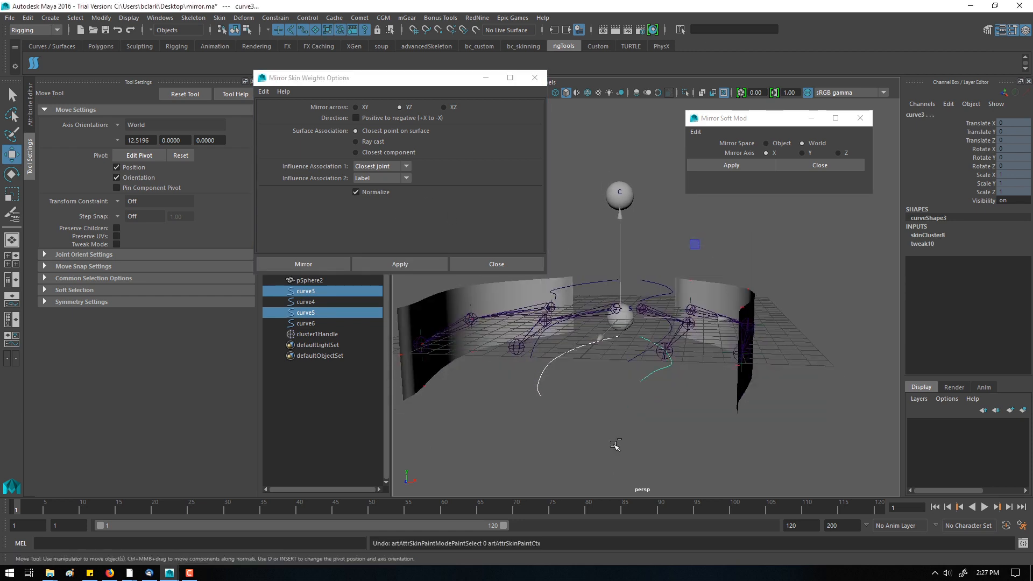
Step: Play and scrub the animation to compare how both sides' curves deform, and select the end joint of each inner chain to examine its connections
{"action": "left_click_drag", "start_coordinate": [660, 400], "coordinate": [673, 436], "text": "alt"}
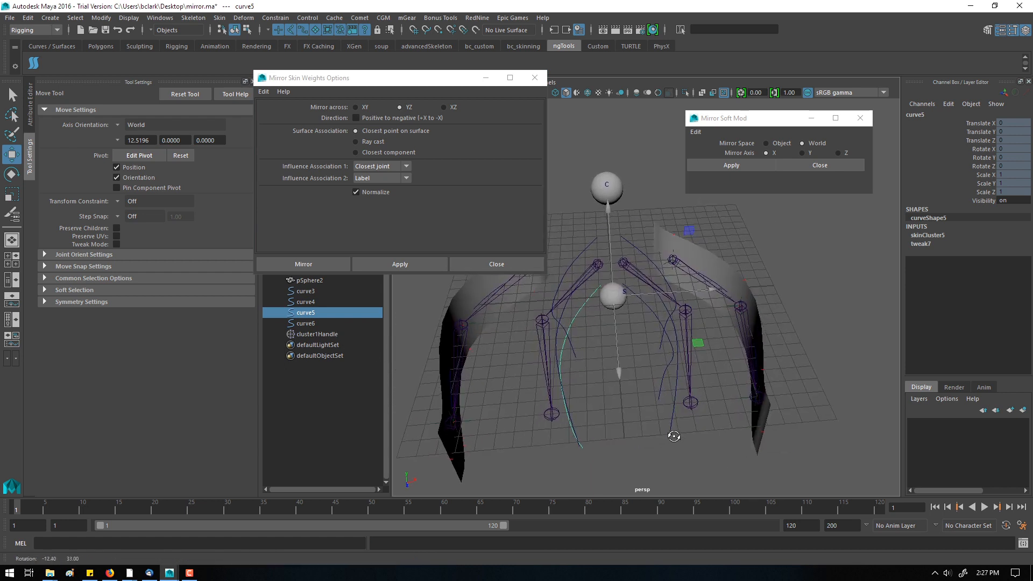
{"action": "key", "text": "alt+v"}
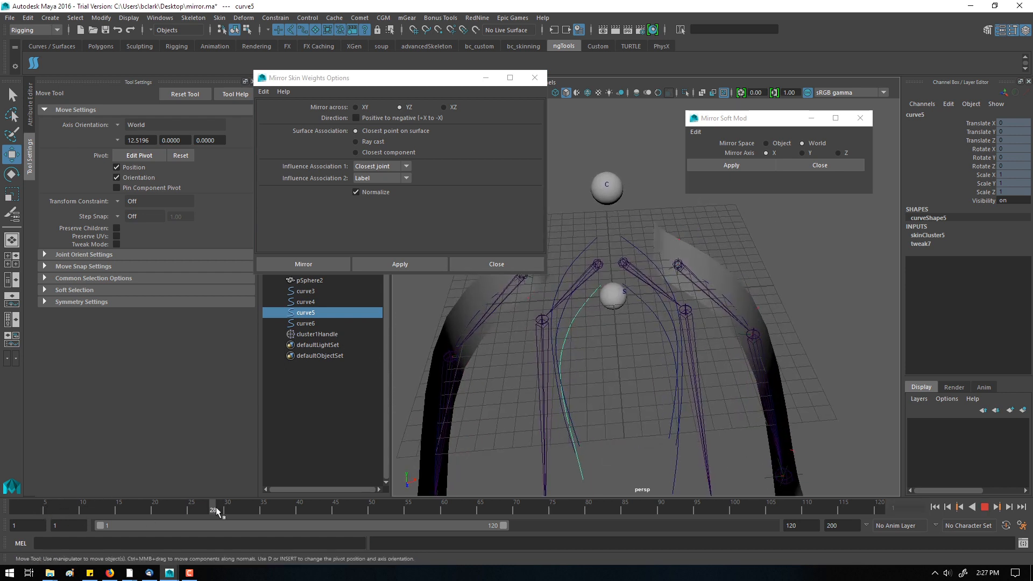
{"action": "left_click_drag", "start_coordinate": [304, 489], "coordinate": [14, 510]}
{"action": "left_click_drag", "start_coordinate": [673, 388], "coordinate": [668, 410], "text": "alt"}
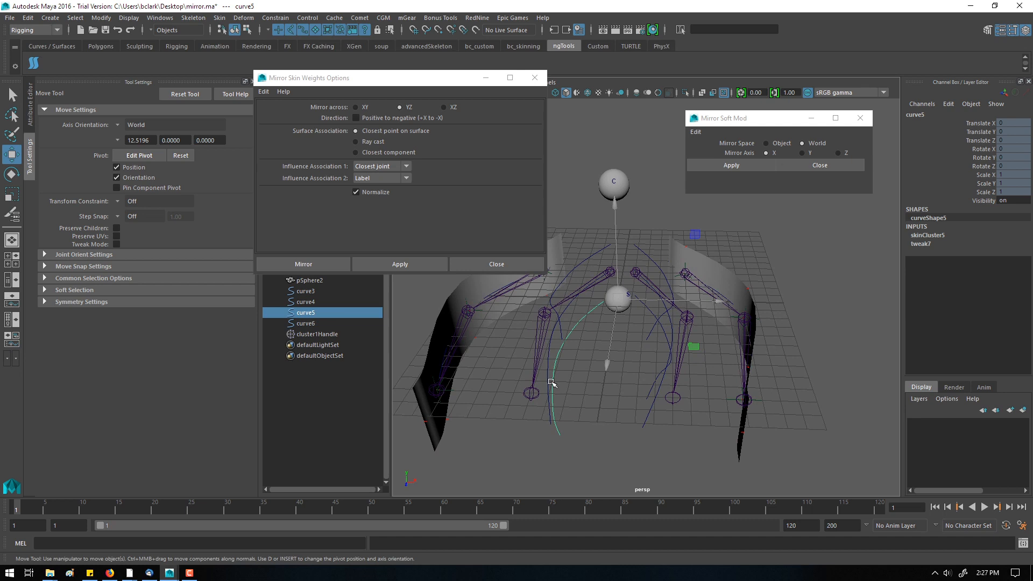
{"action": "left_click", "coordinate": [532, 393]}
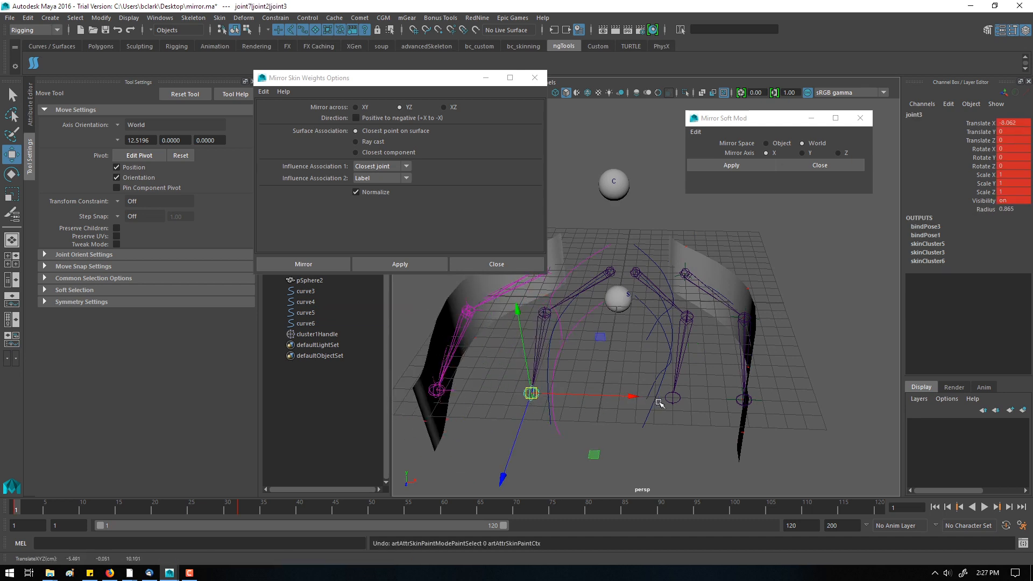
{"action": "left_click", "coordinate": [672, 399]}
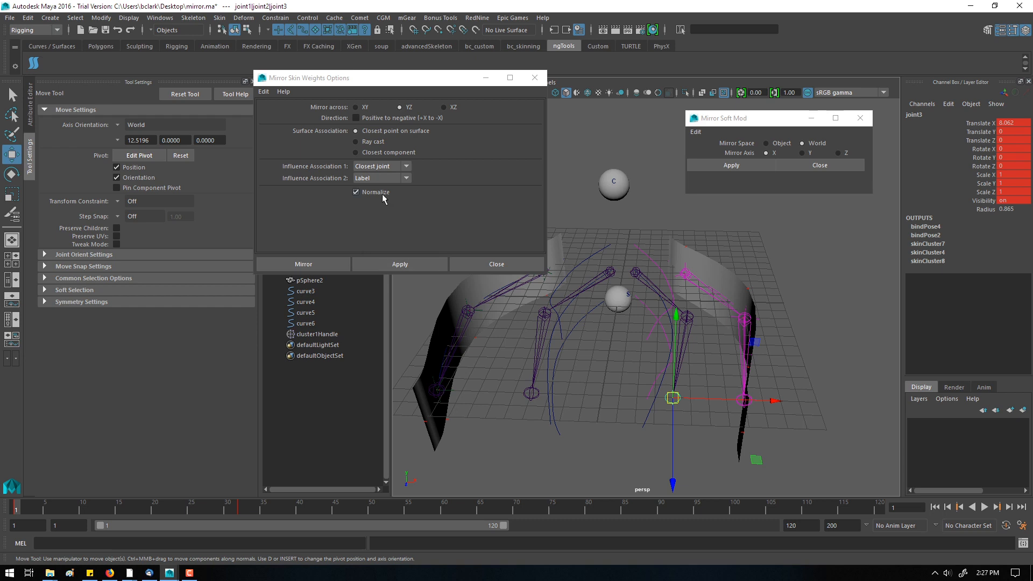
{"action": "left_click_drag", "start_coordinate": [550, 341], "coordinate": [555, 318], "text": "alt"}
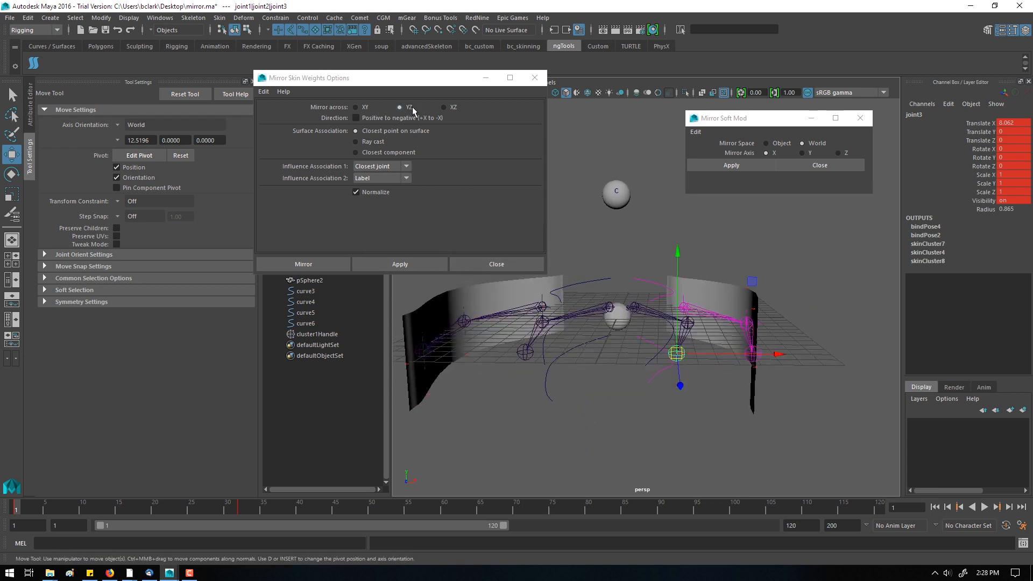
{"action": "key", "text": "ctrl+shift+d"}
{"action": "mouse_move", "coordinate": [358, 114]}
{"action": "left_mouse_down"}
{"action": "mouse_move", "coordinate": [343, 118]}
{"action": "mouse_move", "coordinate": [373, 123]}
{"action": "left_mouse_up"}
{"action": "left_click_drag", "start_coordinate": [657, 374], "coordinate": [652, 407]}
{"action": "left_click_drag", "start_coordinate": [558, 381], "coordinate": [542, 420]}
{"action": "key", "text": "Escape"}
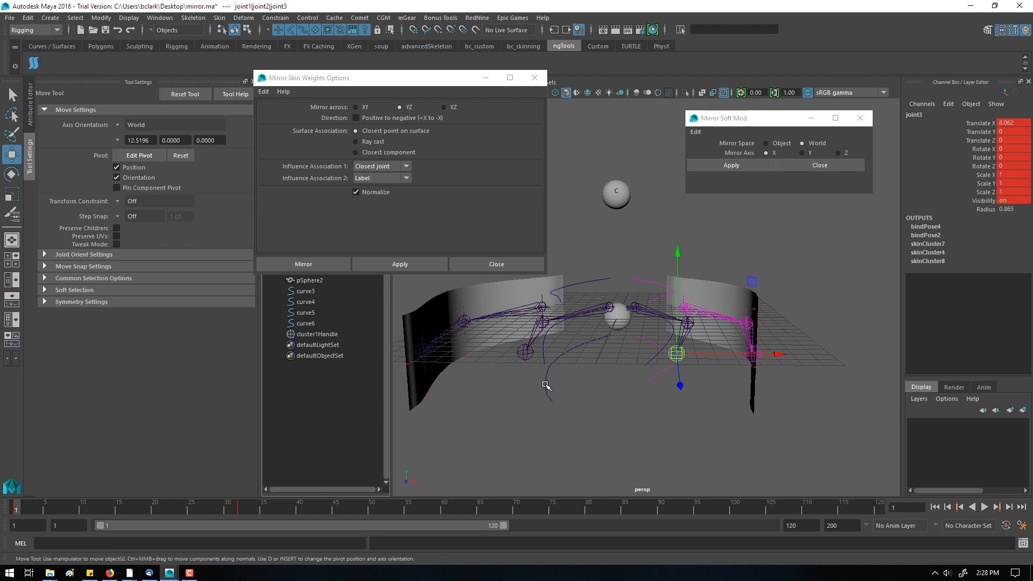
{"action": "left_click_drag", "start_coordinate": [555, 331], "coordinate": [564, 372], "text": "alt"}
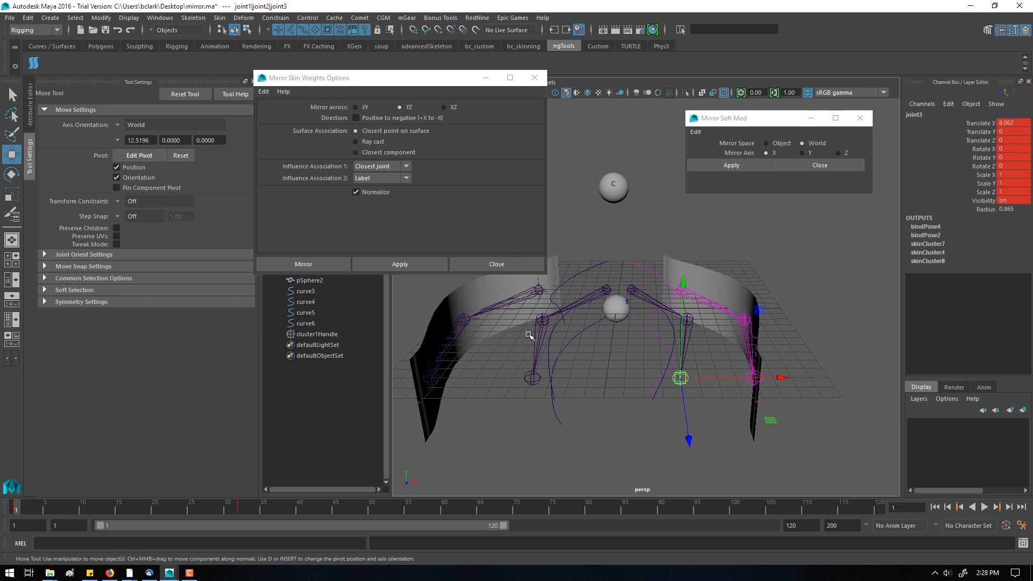
Step: Close the Mirror Skin Weights options and select the lower sphere, pSphere1, to show its deformer inputs
{"action": "left_click", "coordinate": [516, 266]}
{"action": "left_click_drag", "start_coordinate": [554, 364], "coordinate": [617, 401], "text": "alt"}
{"action": "left_click_drag", "start_coordinate": [583, 270], "coordinate": [660, 359], "text": "ctrl+alt"}
{"action": "middle_click_drag", "start_coordinate": [660, 359], "coordinate": [621, 382], "text": "alt"}
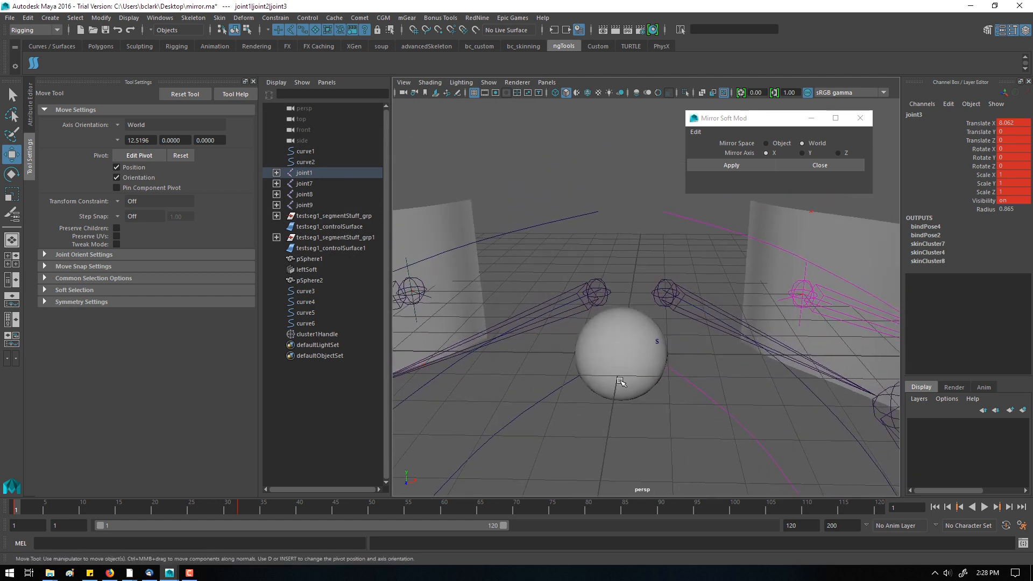
{"action": "left_click", "coordinate": [629, 323]}
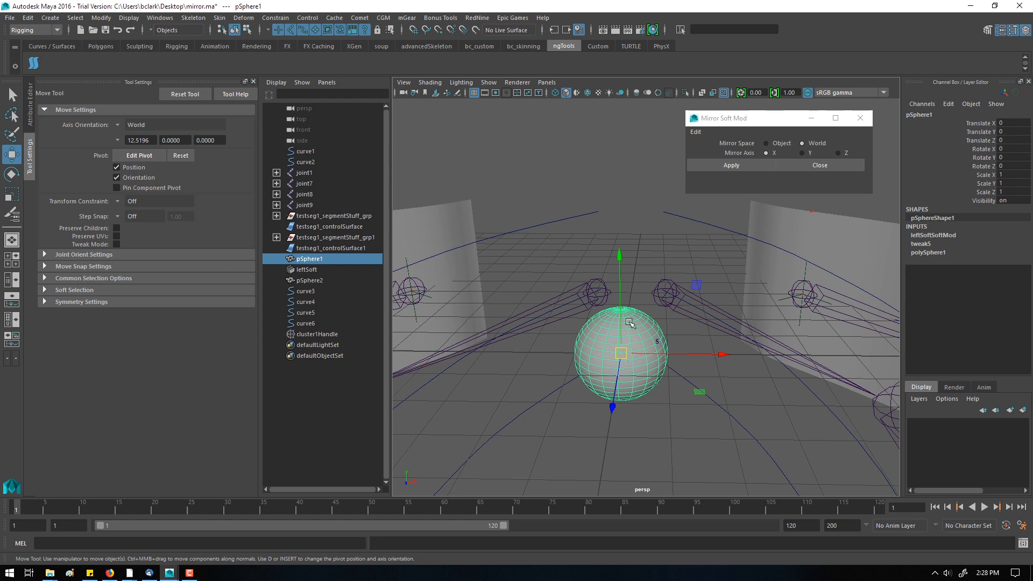
Step: Test-move the leftSoft handle on the sphere, undo the move, and delete the handle
{"action": "left_click", "coordinate": [334, 269]}
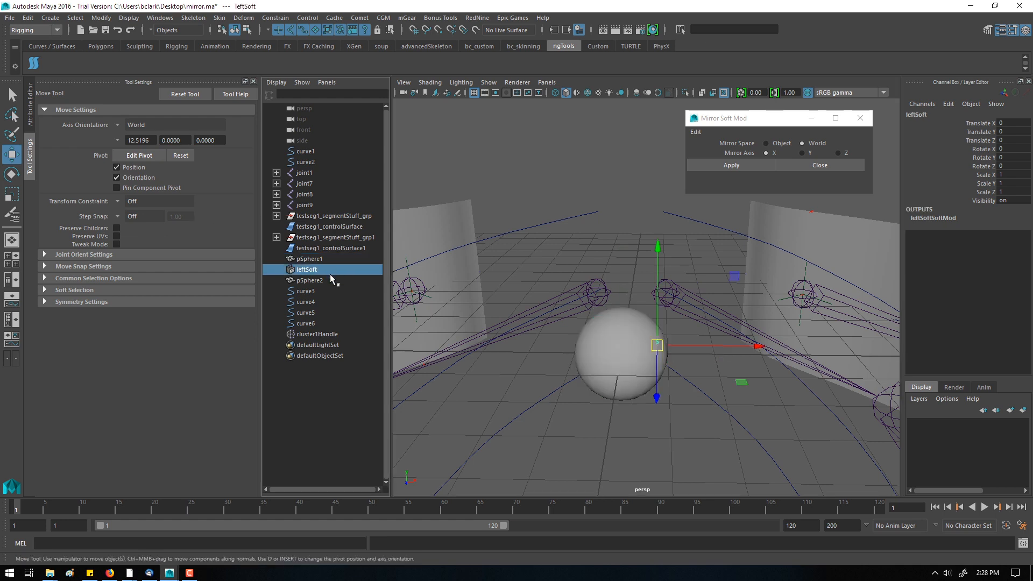
{"action": "mouse_move", "coordinate": [565, 300]}
{"action": "middle_mouse_down"}
{"action": "mouse_move", "coordinate": [528, 270]}
{"action": "mouse_move", "coordinate": [553, 314]}
{"action": "middle_mouse_up"}
{"action": "key", "text": "ctrl+z"}
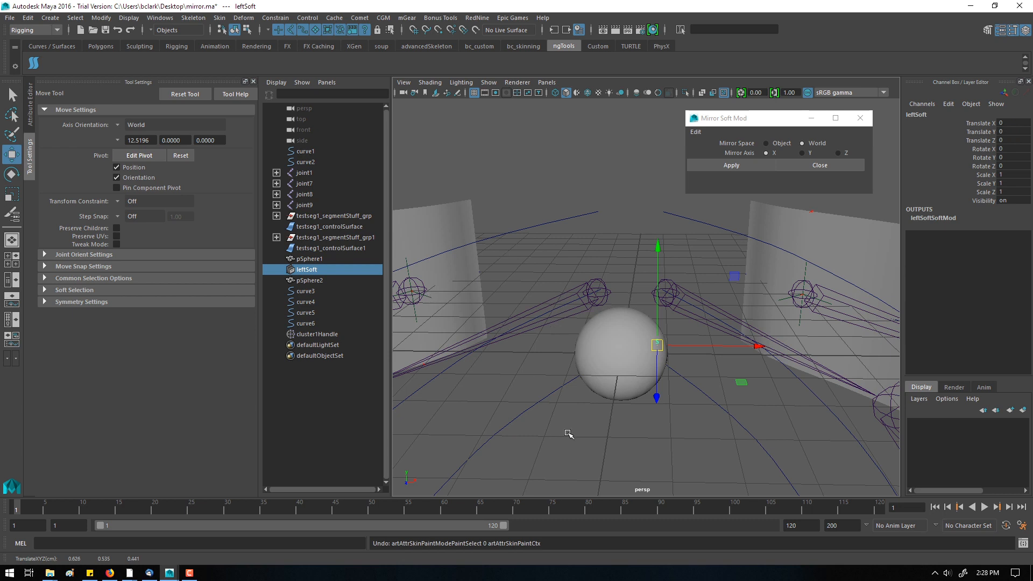
{"action": "key", "text": "Delete"}
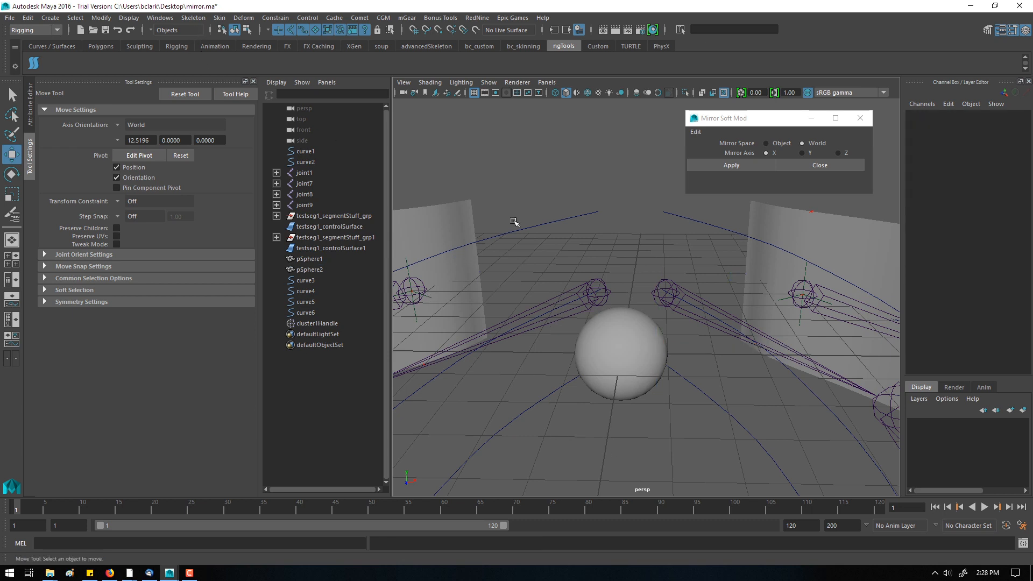
Step: Create a soft modification on the +X side of pSphere1, test-move its handle, and undo the move
{"action": "left_click", "coordinate": [657, 355]}
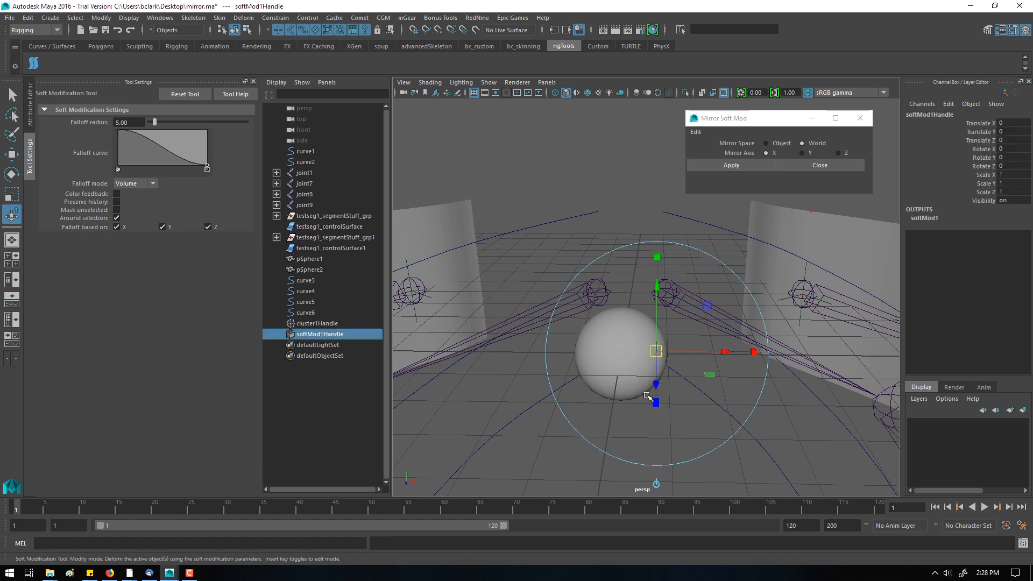
{"action": "key", "text": "w"}
{"action": "left_click_drag", "start_coordinate": [657, 351], "coordinate": [685, 388]}
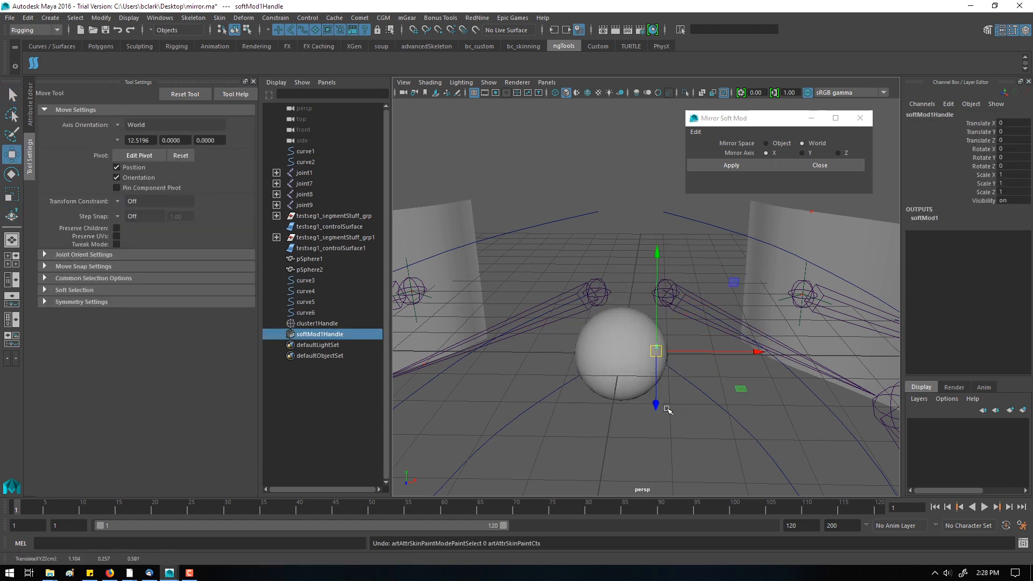
Step: Select pSphere1 and apply Mirror Deformer Weights across YZ with Create New Deformer on and Closest point on surface
{"action": "left_click", "coordinate": [612, 431]}
{"action": "left_click", "coordinate": [623, 329]}
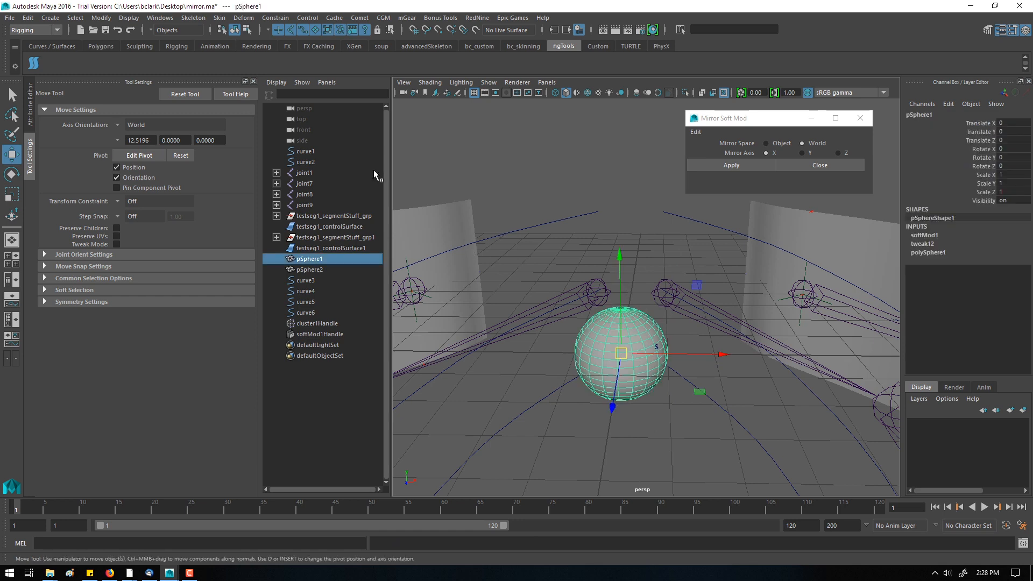
{"action": "left_click", "coordinate": [244, 18]}
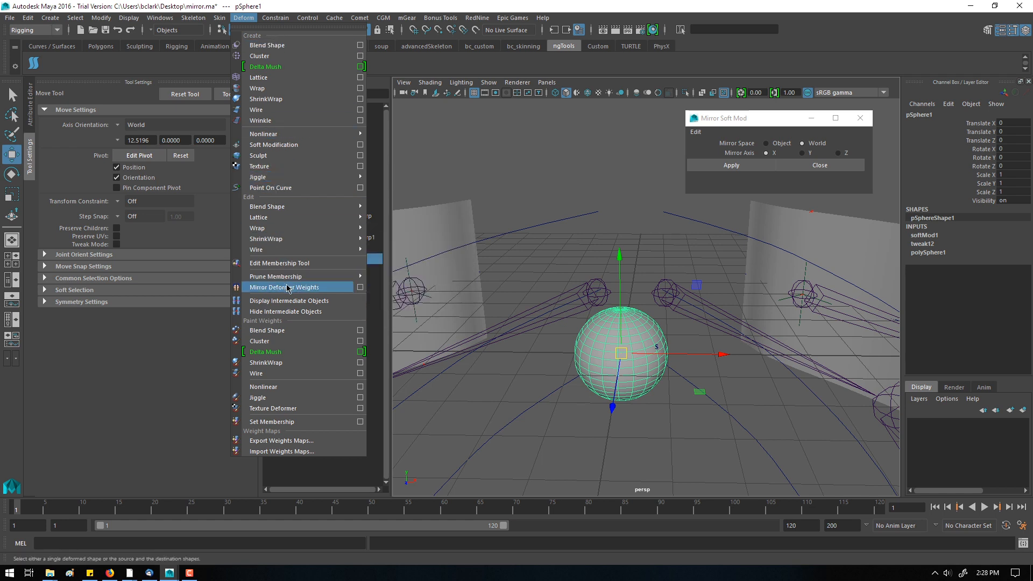
{"action": "left_click", "coordinate": [360, 288]}
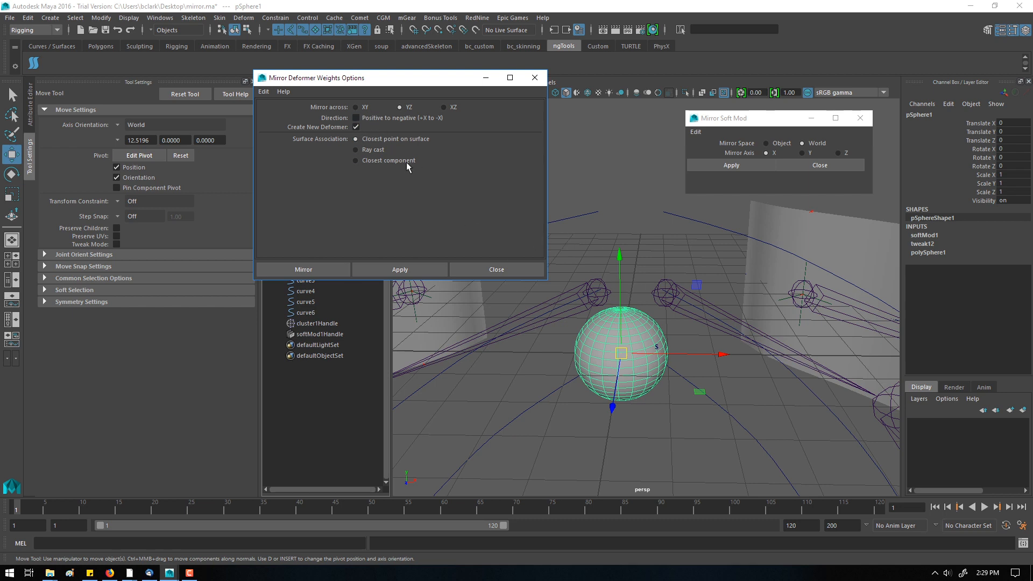
{"action": "left_click", "coordinate": [391, 267]}
{"action": "left_click_drag", "start_coordinate": [472, 373], "coordinate": [490, 393], "text": "alt"}
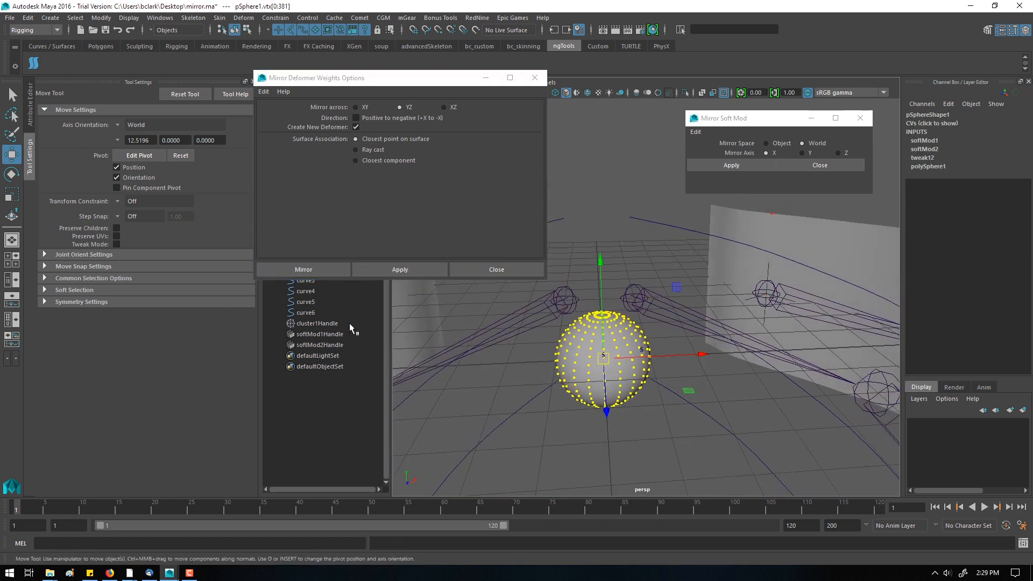
Step: Test-move softMod2Handle, undo the move, and delete the handle
{"action": "left_click", "coordinate": [347, 343]}
{"action": "middle_click_drag", "start_coordinate": [491, 362], "coordinate": [430, 372]}
{"action": "key", "text": "ctrl+z"}
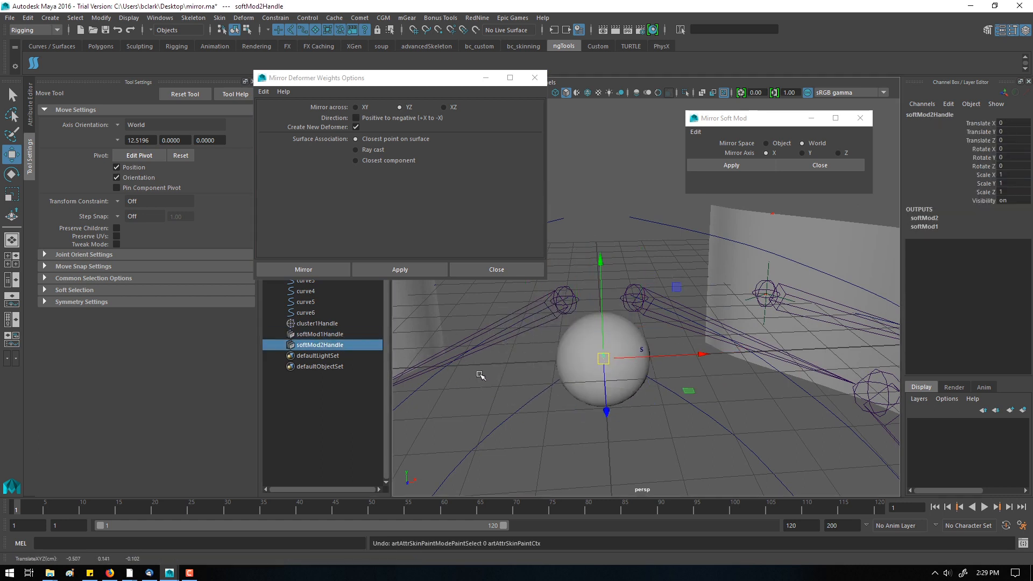
{"action": "key", "text": "Delete"}
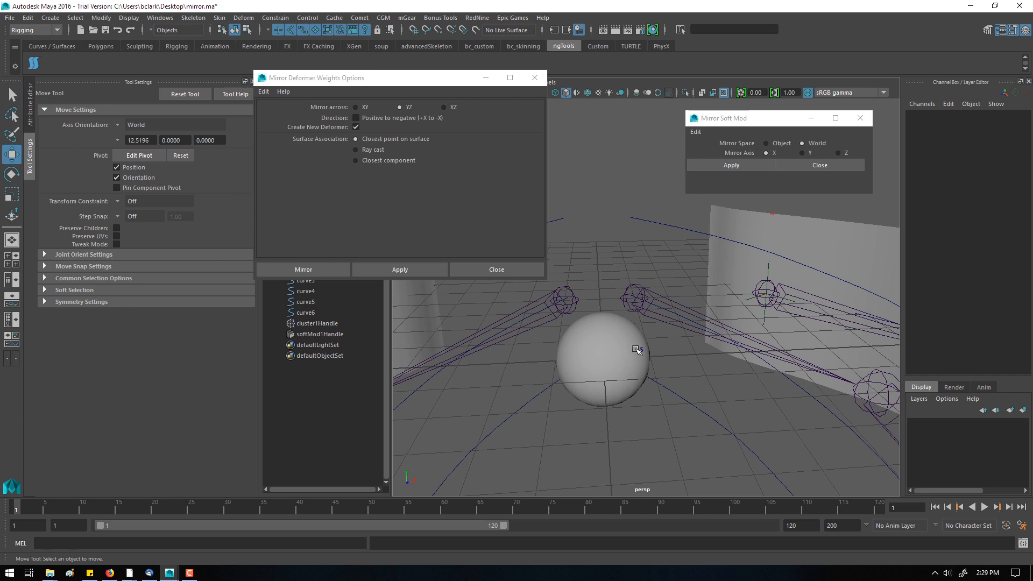
Step: Mirror softMod1Handle with the Mirror Soft Mod tool, using World mirror space and the X axis
{"action": "left_click", "coordinate": [440, 17]}
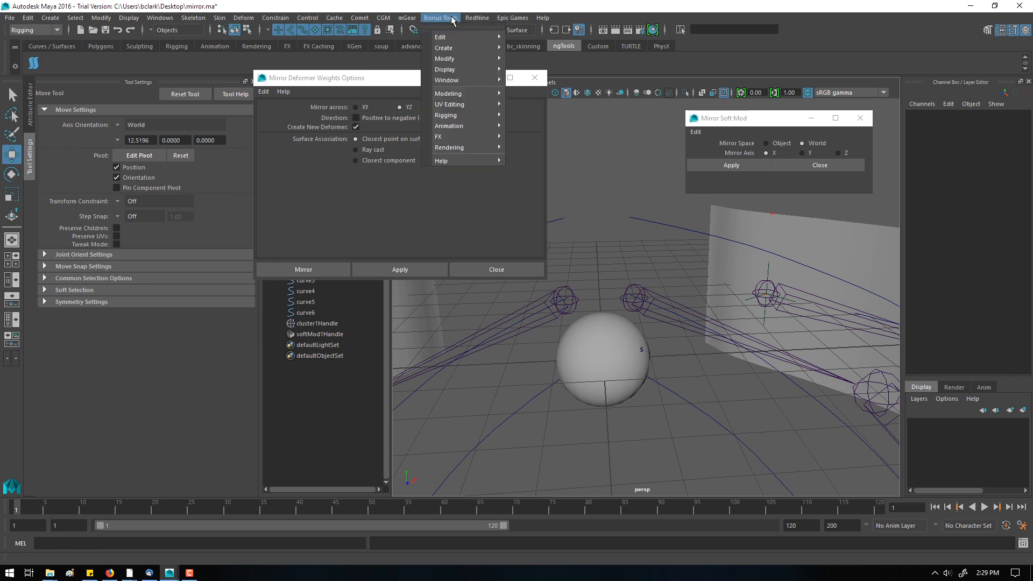
{"action": "mouse_move", "coordinate": [468, 93]}
{"action": "mouse_move", "coordinate": [475, 116]}
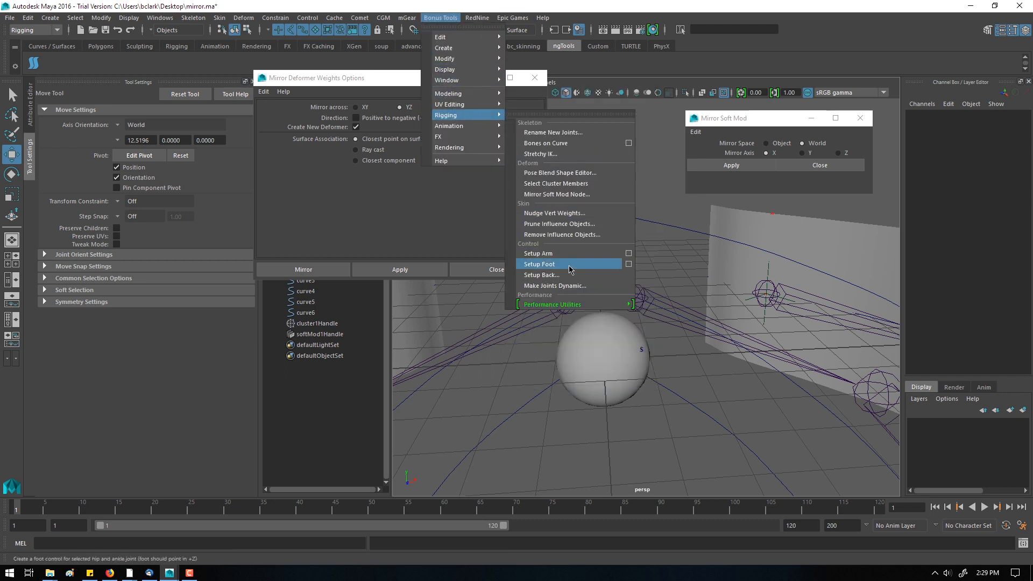
{"action": "left_click", "coordinate": [586, 195]}
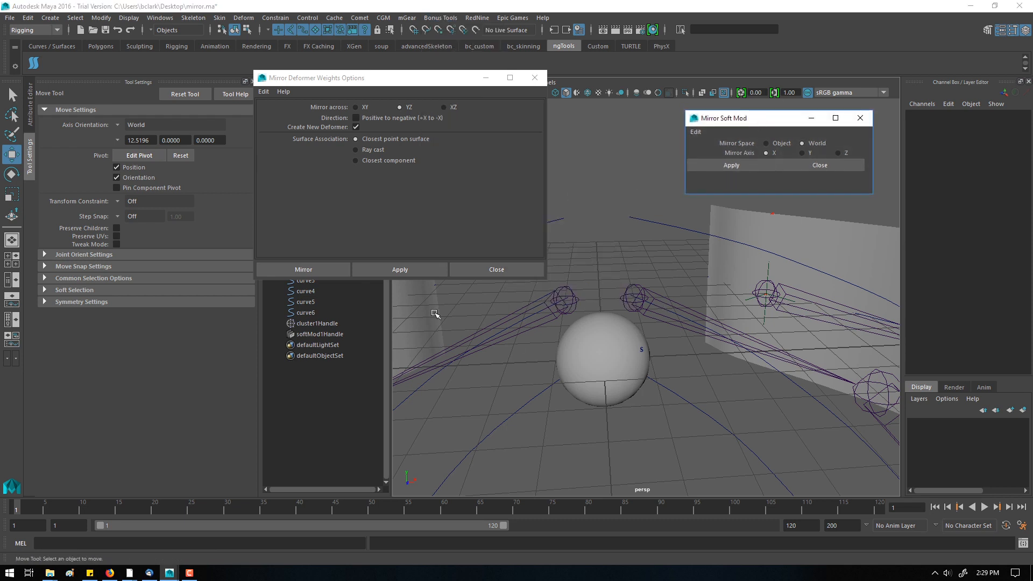
{"action": "double_click", "coordinate": [360, 337]}
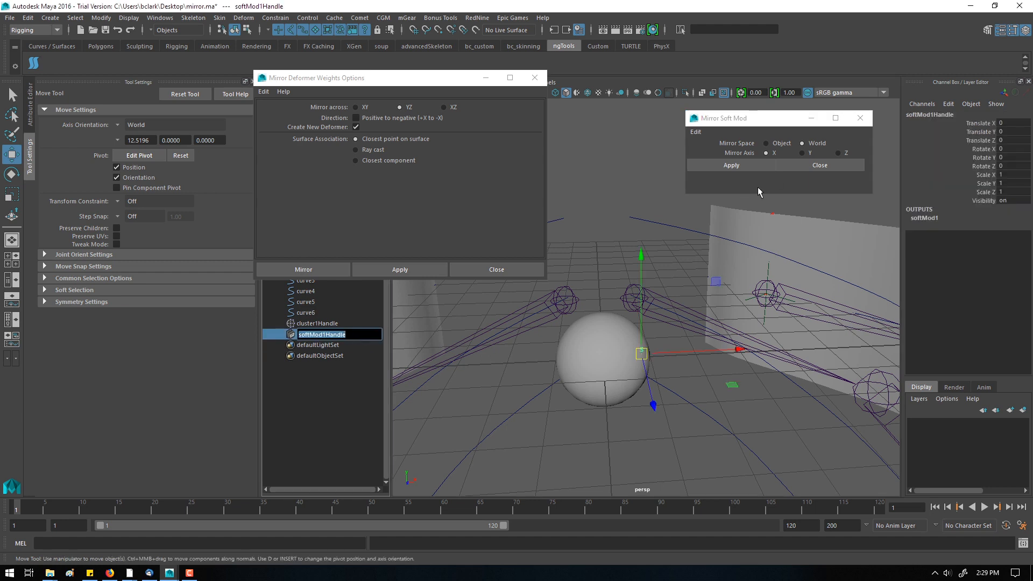
{"action": "left_click", "coordinate": [771, 145]}
{"action": "left_click", "coordinate": [804, 144]}
{"action": "left_click", "coordinate": [756, 166]}
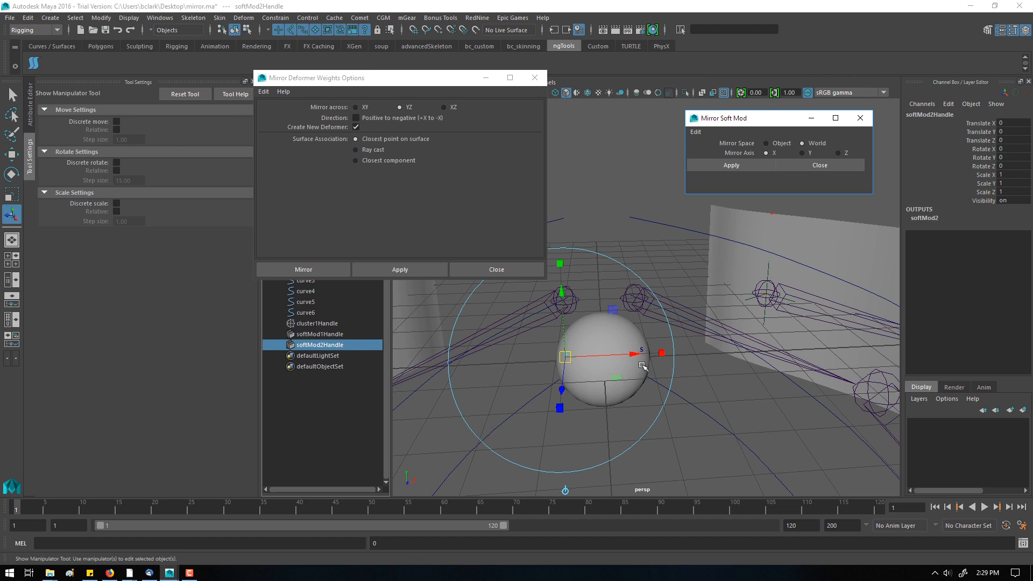
Step: Test-move the mirrored soft modification handle, undo the move, and deselect it
{"action": "left_click_drag", "start_coordinate": [565, 357], "coordinate": [532, 334]}
{"action": "key", "text": "ctrl+z"}
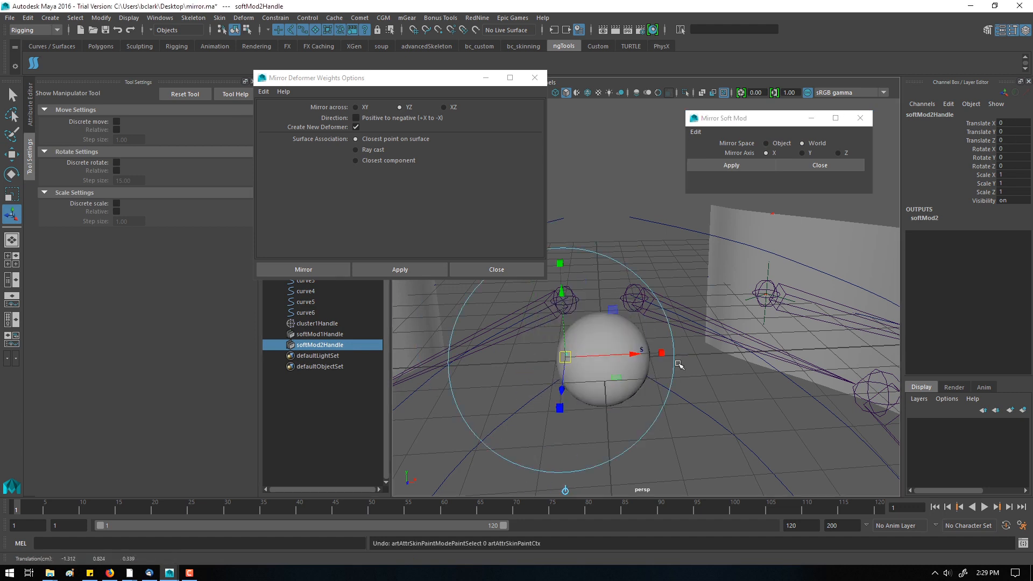
{"action": "left_click", "coordinate": [684, 361]}
{"action": "left_click_drag", "start_coordinate": [688, 399], "coordinate": [657, 406], "text": "alt"}
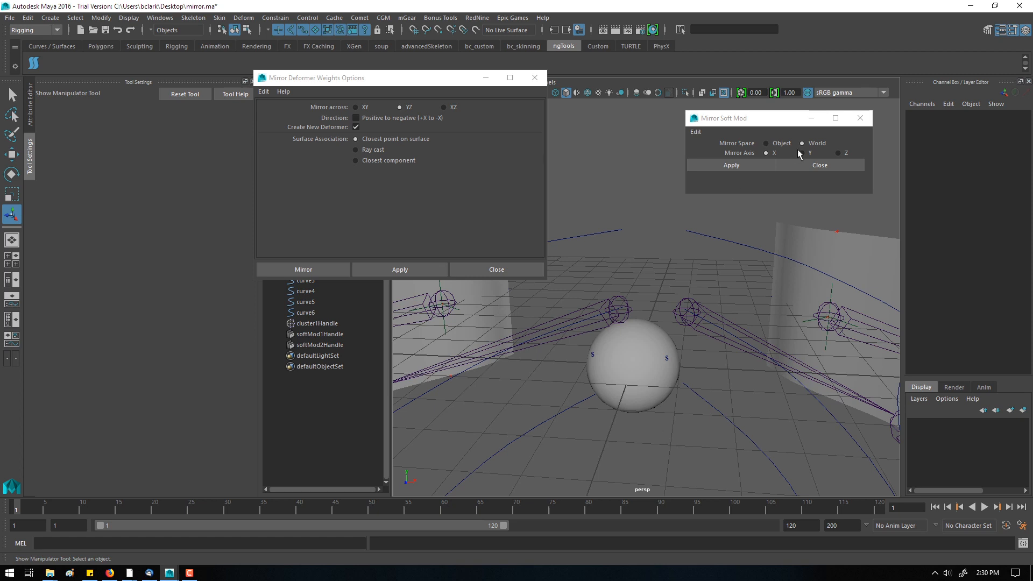
Step: Close the Mirror Soft Mod window, shift the Mirror Deformer Weights options aside, and select the upper sphere, pSphere2
{"action": "left_click", "coordinate": [860, 118]}
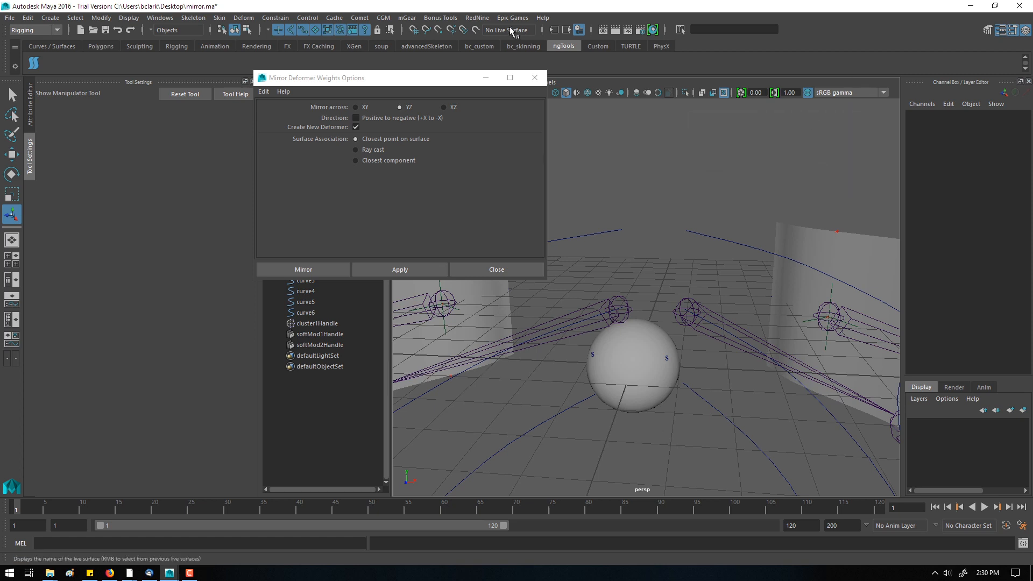
{"action": "left_click_drag", "start_coordinate": [445, 85], "coordinate": [423, 95]}
{"action": "middle_click_drag", "start_coordinate": [584, 139], "coordinate": [579, 522], "text": "alt"}
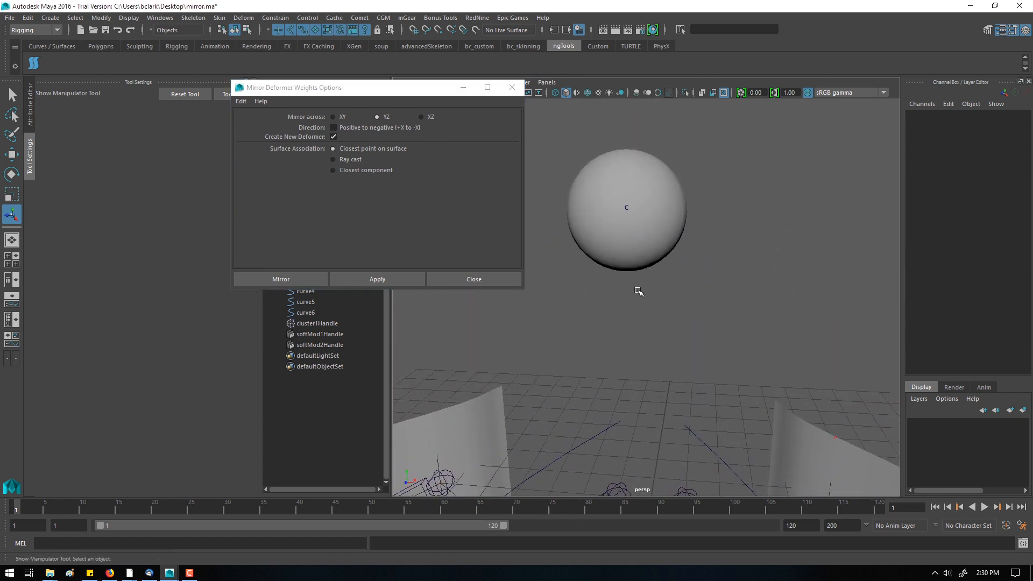
{"action": "left_click_drag", "start_coordinate": [638, 267], "coordinate": [635, 261], "text": "alt"}
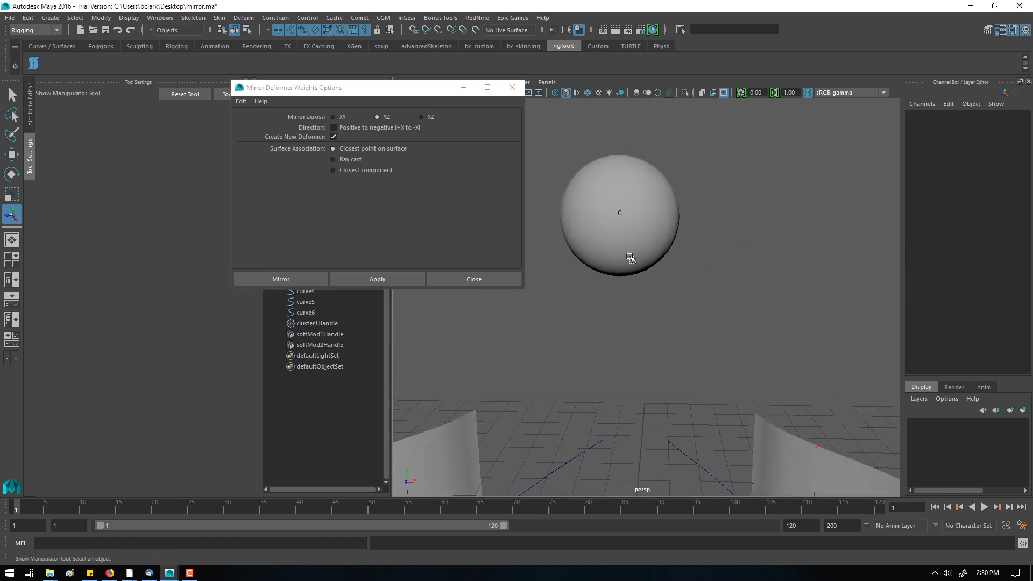
{"action": "left_click", "coordinate": [630, 257]}
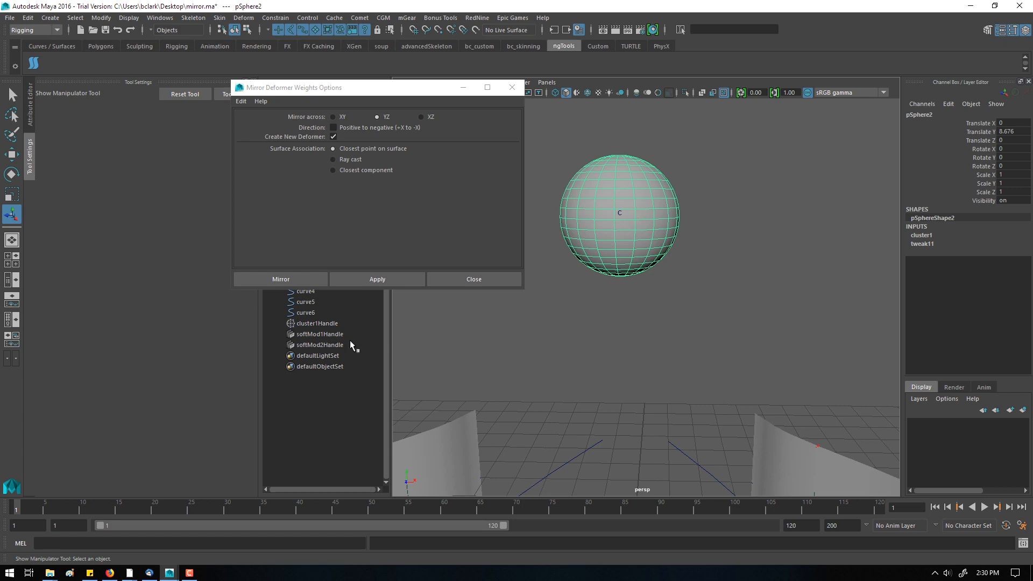
Step: Test-move cluster1Handle to check how it deforms the upper sphere, and undo the move
{"action": "left_click", "coordinate": [329, 322]}
{"action": "key", "text": "w"}
{"action": "middle_click_drag", "start_coordinate": [654, 274], "coordinate": [667, 242]}
{"action": "key", "text": "ctrl+z"}
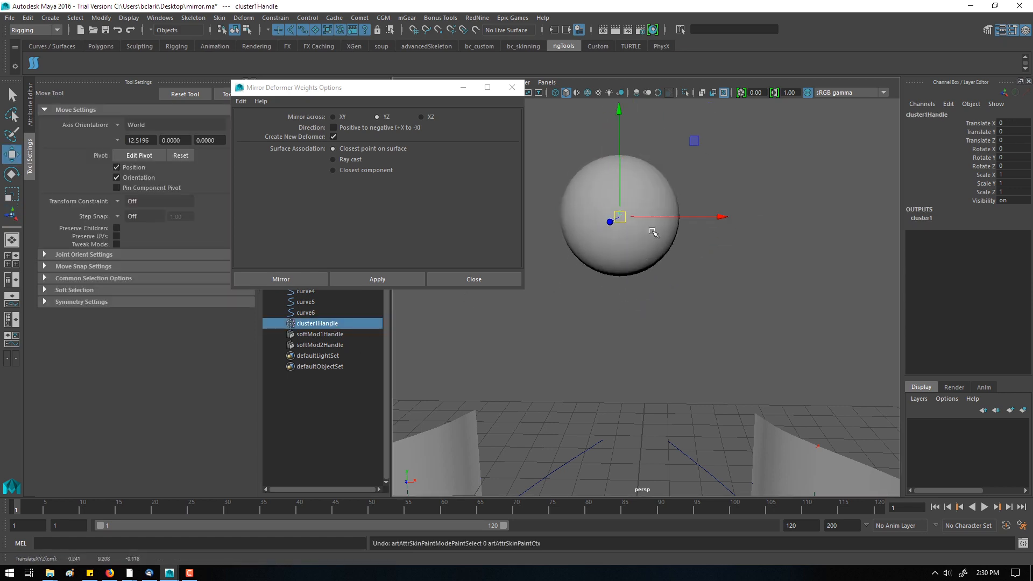
Step: Select pSphere2 and show its cluster1 weights for painting with the Paint Attributes Tool
{"action": "left_click", "coordinate": [605, 266]}
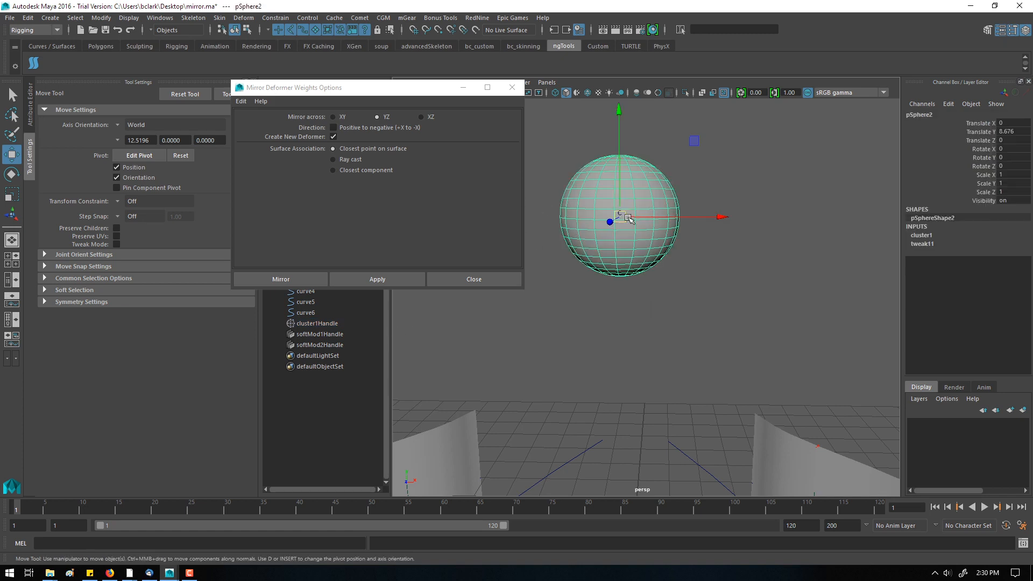
{"action": "mouse_move", "coordinate": [627, 220]}
{"action": "right_mouse_down"}
{"action": "mouse_move", "coordinate": [630, 371]}
{"action": "mouse_move", "coordinate": [640, 402]}
{"action": "mouse_move", "coordinate": [689, 403]}
{"action": "mouse_move", "coordinate": [717, 416]}
{"action": "mouse_move", "coordinate": [724, 435]}
{"action": "mouse_move", "coordinate": [770, 434]}
{"action": "right_mouse_up"}
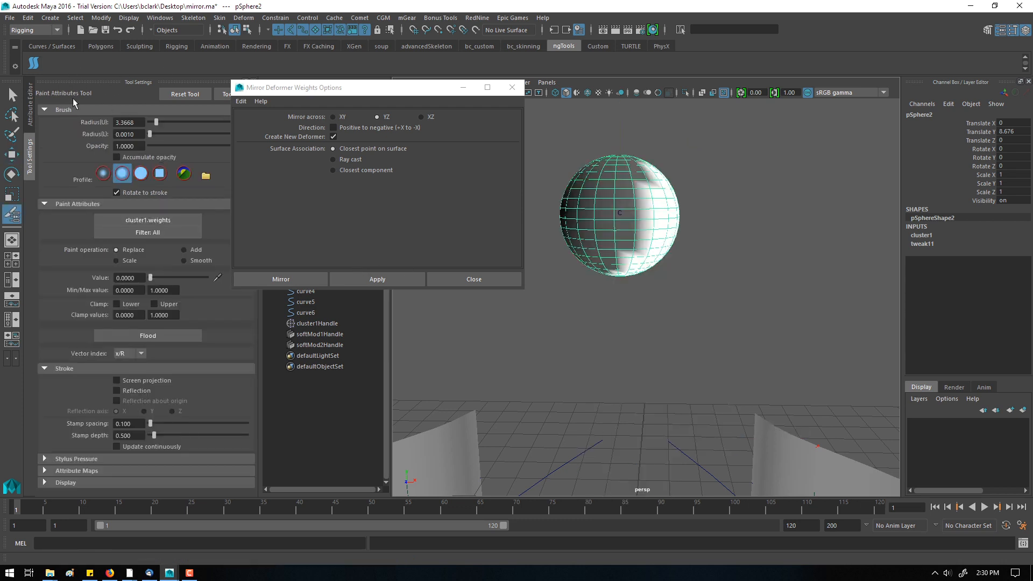
{"action": "mouse_move", "coordinate": [174, 199]}
{"action": "left_mouse_down"}
{"action": "mouse_move", "coordinate": [206, 228]}
{"action": "mouse_move", "coordinate": [211, 215]}
{"action": "left_mouse_up"}
{"action": "key", "text": "Escape"}
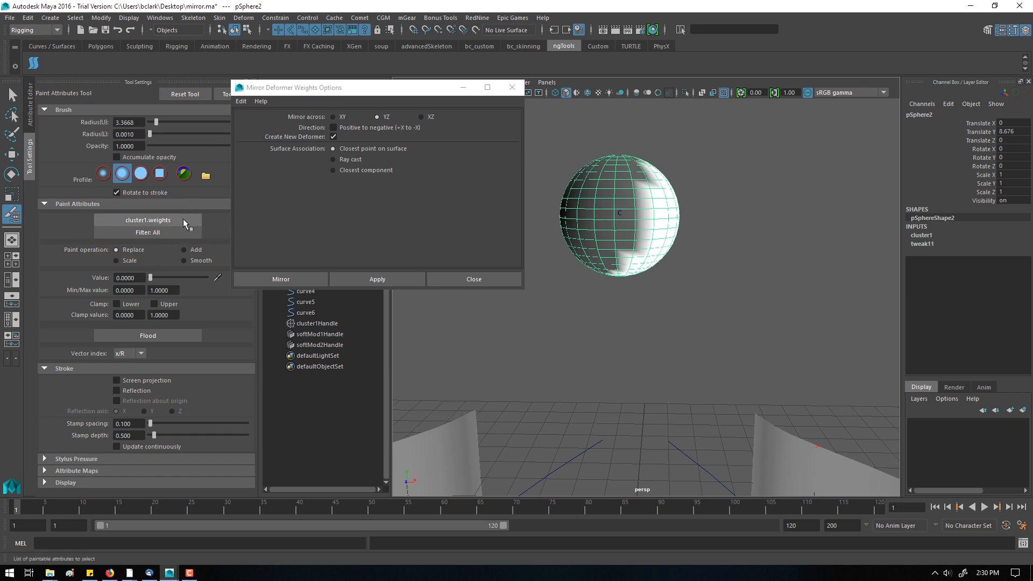
{"action": "left_click", "coordinate": [183, 219]}
{"action": "mouse_move", "coordinate": [237, 226]}
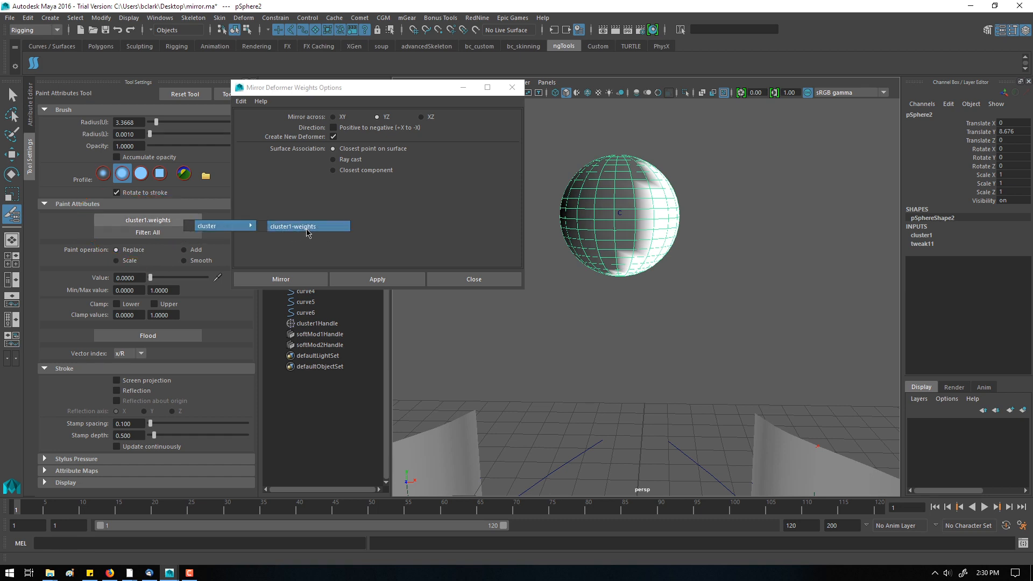
{"action": "left_click", "coordinate": [307, 227]}
Step: Turn off Create New Deformer in the Mirror Deformer Weights options
{"action": "mouse_move", "coordinate": [713, 285]}
{"action": "left_mouse_down", "text": "alt"}
{"action": "mouse_move", "coordinate": [721, 199]}
{"action": "mouse_move", "coordinate": [712, 242]}
{"action": "left_mouse_up", "text": "alt"}
{"action": "mouse_move", "coordinate": [836, 278]}
{"action": "left_mouse_down", "text": "alt"}
{"action": "mouse_move", "coordinate": [670, 240]}
{"action": "mouse_move", "coordinate": [791, 244]}
{"action": "mouse_move", "coordinate": [671, 260]}
{"action": "mouse_move", "coordinate": [604, 226]}
{"action": "mouse_move", "coordinate": [691, 296]}
{"action": "mouse_move", "coordinate": [713, 272]}
{"action": "left_mouse_up", "text": "alt"}
{"action": "left_click", "coordinate": [333, 137]}
{"action": "left_click_drag", "start_coordinate": [642, 213], "coordinate": [653, 211], "text": "alt"}
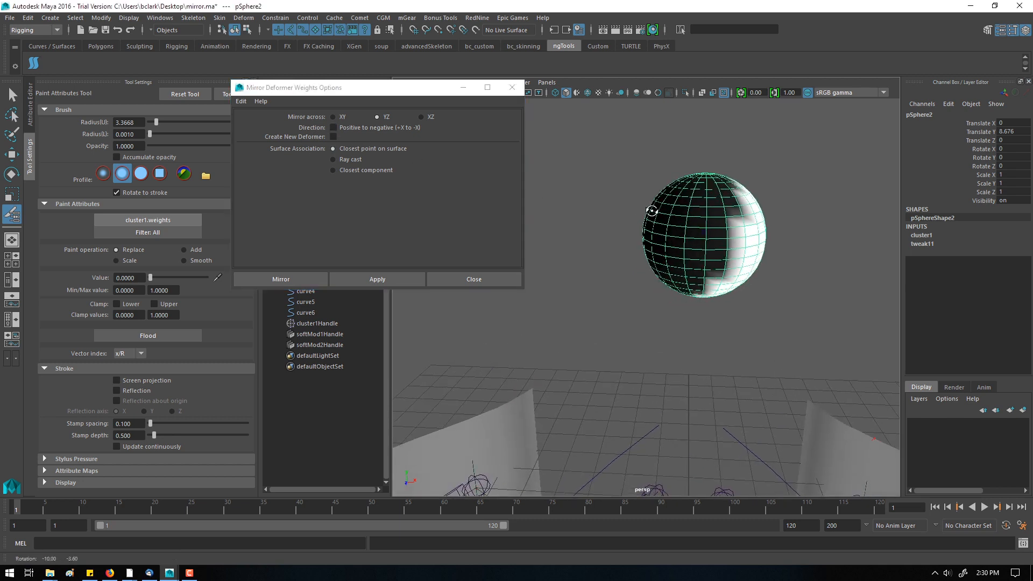
Step: Try mirroring the cluster weights across YZ with Positive to negative off, and undo the operation
{"action": "left_click", "coordinate": [387, 279]}
{"action": "mouse_move", "coordinate": [710, 269]}
{"action": "left_mouse_down", "text": "alt"}
{"action": "mouse_move", "coordinate": [724, 270]}
{"action": "mouse_move", "coordinate": [607, 256]}
{"action": "mouse_move", "coordinate": [607, 200]}
{"action": "mouse_move", "coordinate": [709, 293]}
{"action": "mouse_move", "coordinate": [735, 296]}
{"action": "mouse_move", "coordinate": [743, 369]}
{"action": "mouse_move", "coordinate": [734, 289]}
{"action": "left_mouse_up", "text": "alt"}
{"action": "key", "text": "ctrl+z"}
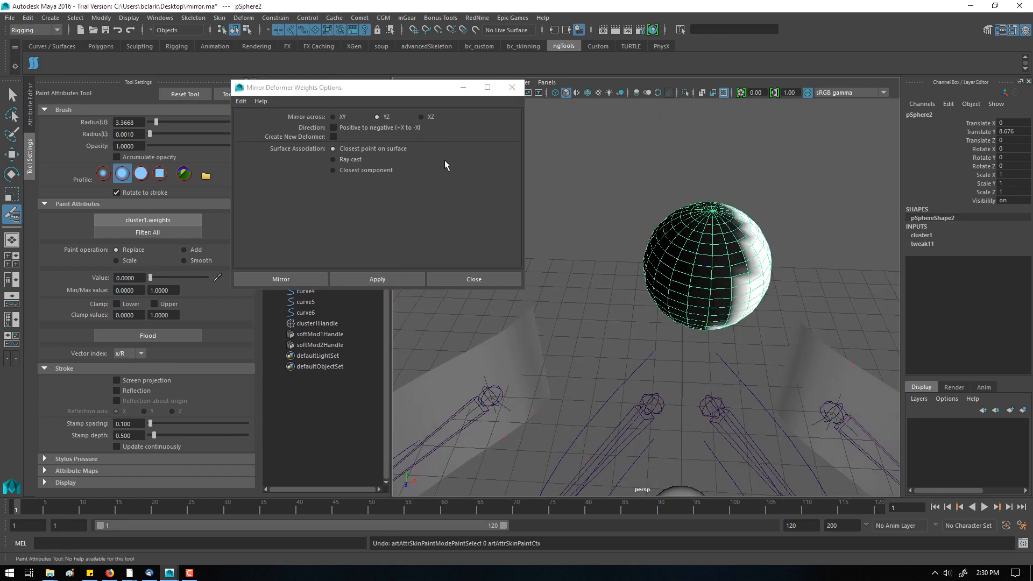
Step: Mirror the cluster weights on pSphere2 across YZ with the Positive to negative (+X to -X) direction enabled
{"action": "left_click", "coordinate": [334, 128]}
{"action": "left_click", "coordinate": [379, 279]}
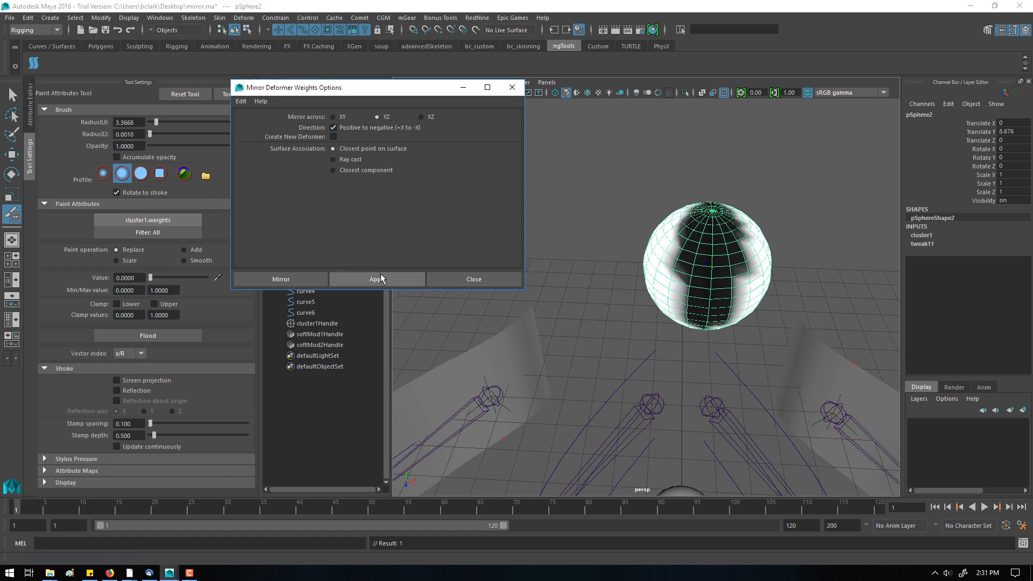
Step: Check the mirrored weights on pSphere2 by moving cluster1Handle with the Move tool, undoing each move
{"action": "mouse_move", "coordinate": [673, 286]}
{"action": "left_mouse_down", "text": "alt"}
{"action": "mouse_move", "coordinate": [653, 224]}
{"action": "mouse_move", "coordinate": [547, 224]}
{"action": "mouse_move", "coordinate": [668, 272]}
{"action": "mouse_move", "coordinate": [687, 269]}
{"action": "mouse_move", "coordinate": [657, 231]}
{"action": "mouse_move", "coordinate": [694, 253]}
{"action": "mouse_move", "coordinate": [700, 242]}
{"action": "mouse_move", "coordinate": [767, 229]}
{"action": "left_mouse_up", "text": "alt"}
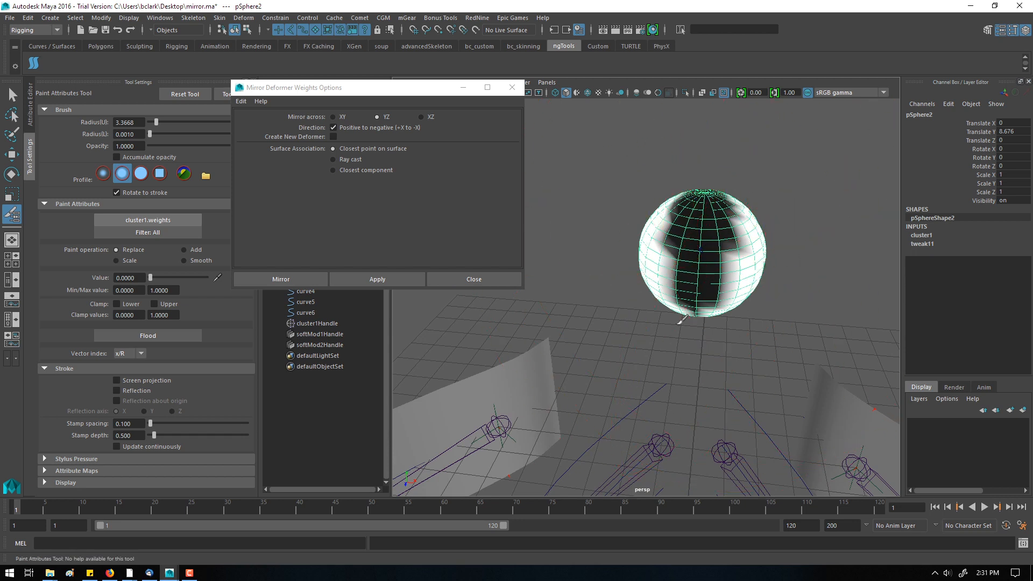
{"action": "key", "text": "w"}
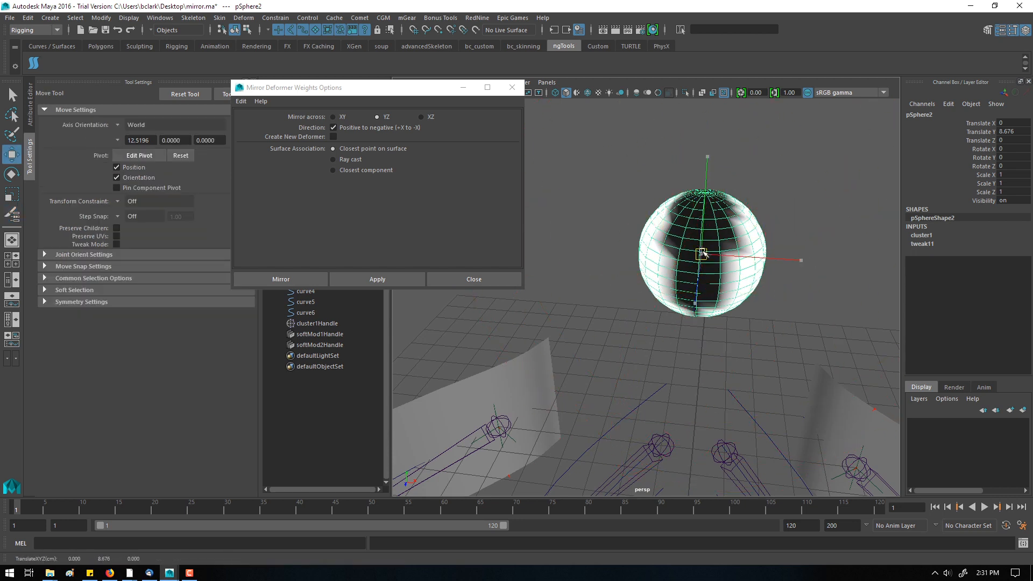
{"action": "left_click", "coordinate": [344, 325]}
{"action": "mouse_move", "coordinate": [641, 317]}
{"action": "middle_mouse_down"}
{"action": "mouse_move", "coordinate": [639, 239]}
{"action": "mouse_move", "coordinate": [632, 339]}
{"action": "mouse_move", "coordinate": [633, 310]}
{"action": "middle_mouse_up"}
{"action": "key", "text": "ctrl+z"}
{"action": "key", "text": "ctrl+z"}
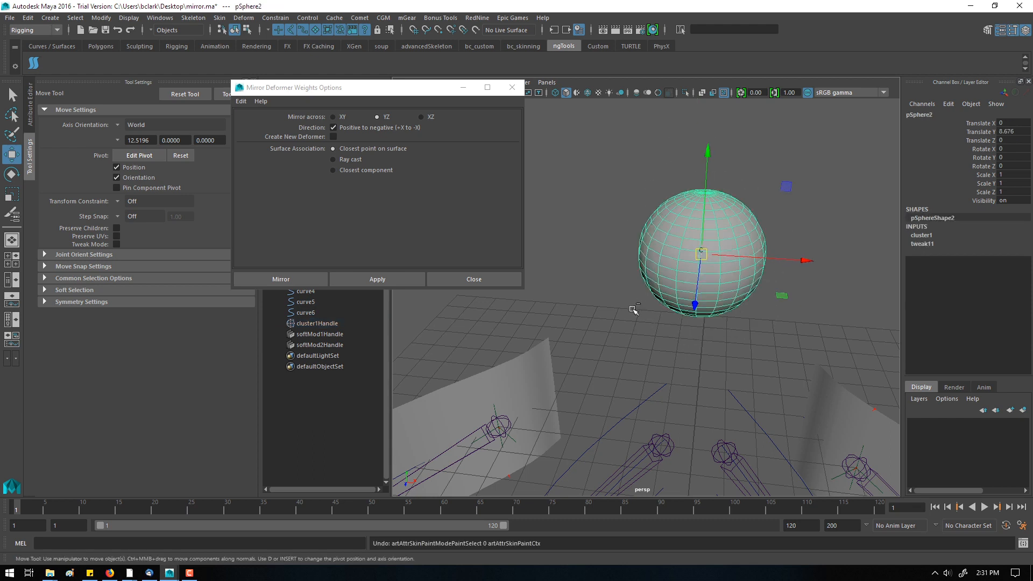
{"action": "left_click", "coordinate": [350, 325]}
{"action": "left_click_drag", "start_coordinate": [709, 263], "coordinate": [717, 240], "text": "alt"}
{"action": "left_click", "coordinate": [718, 238]}
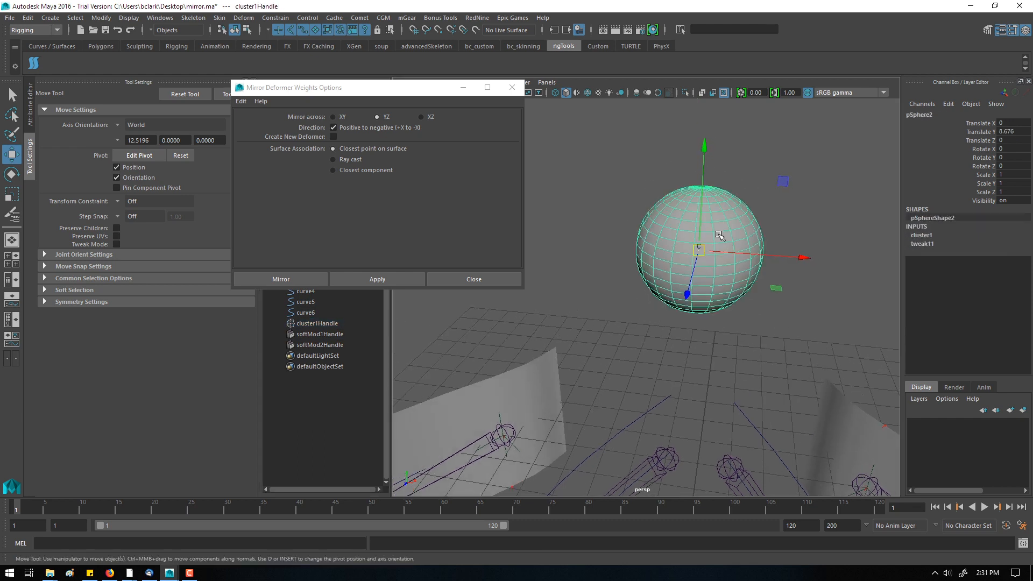
{"action": "left_click", "coordinate": [359, 324]}
{"action": "mouse_move", "coordinate": [700, 250]}
{"action": "left_mouse_down"}
{"action": "mouse_move", "coordinate": [703, 157]}
{"action": "mouse_move", "coordinate": [696, 205]}
{"action": "mouse_move", "coordinate": [714, 237]}
{"action": "left_mouse_up"}
{"action": "key", "text": "ctrl+z"}
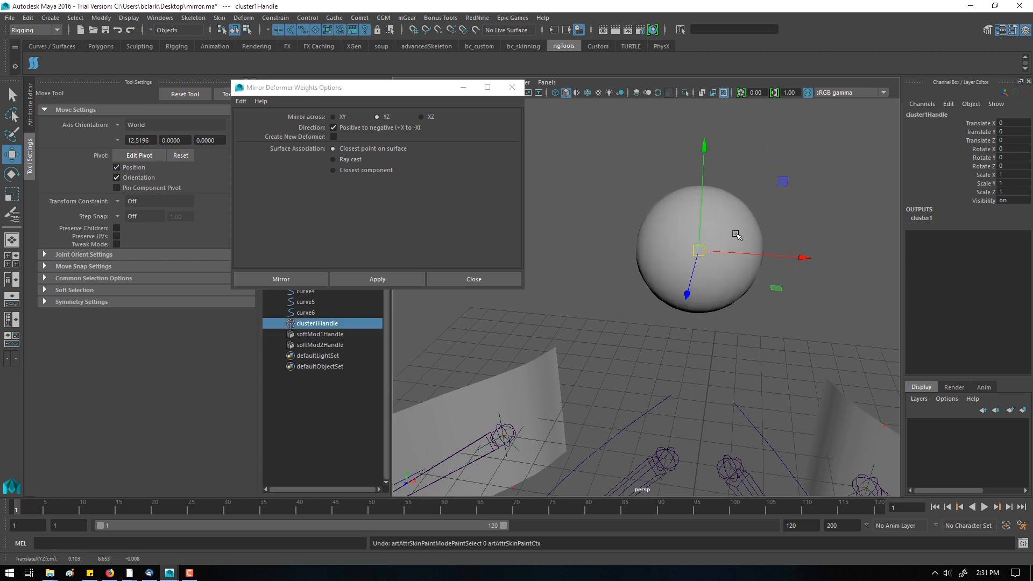
{"action": "mouse_move", "coordinate": [707, 181]}
{"action": "left_mouse_down"}
{"action": "mouse_move", "coordinate": [843, 357]}
{"action": "mouse_move", "coordinate": [726, 113]}
{"action": "left_mouse_up"}
{"action": "key", "text": "Escape"}
{"action": "left_click_drag", "start_coordinate": [650, 188], "coordinate": [646, 328]}
Step: Mirror the cluster weights on pSphere2 across YZ with Create New Deformer and Positive to negative (+X to -X) enabled
{"action": "left_click", "coordinate": [622, 267]}
{"action": "left_click_drag", "start_coordinate": [635, 289], "coordinate": [649, 280], "text": "alt"}
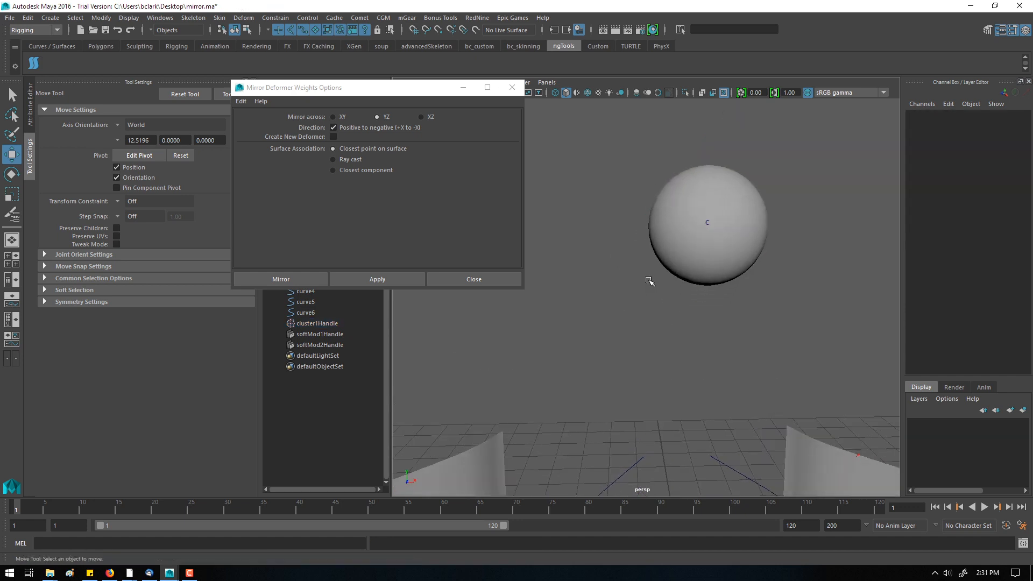
{"action": "left_click", "coordinate": [669, 259]}
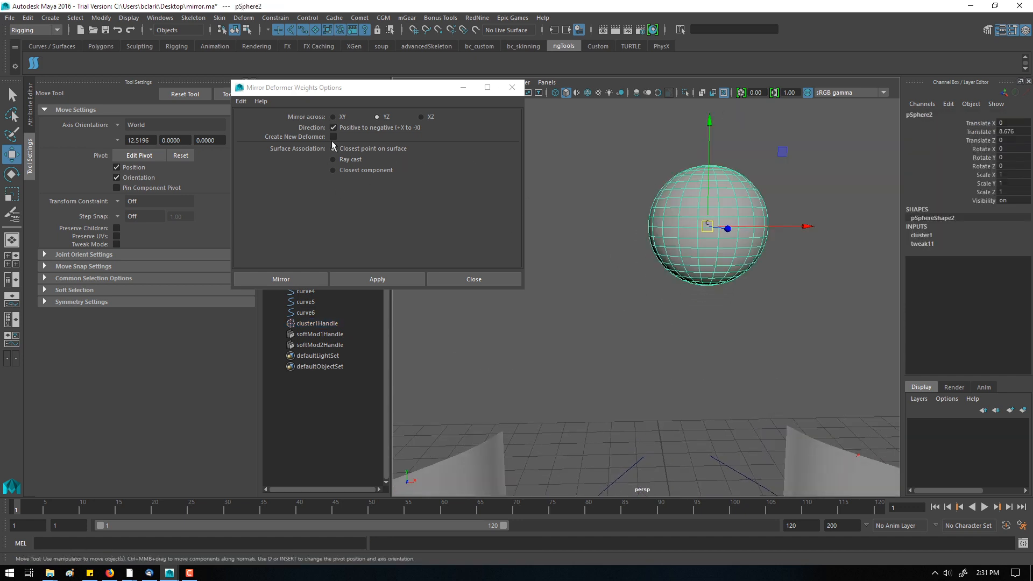
{"action": "left_click", "coordinate": [347, 134]}
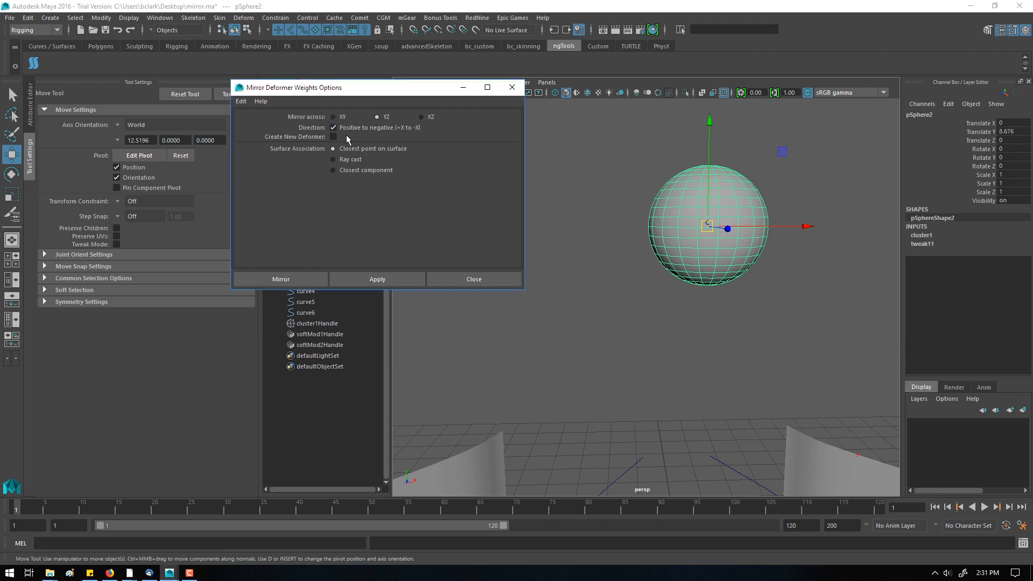
{"action": "left_click", "coordinate": [333, 136]}
{"action": "left_click", "coordinate": [377, 280]}
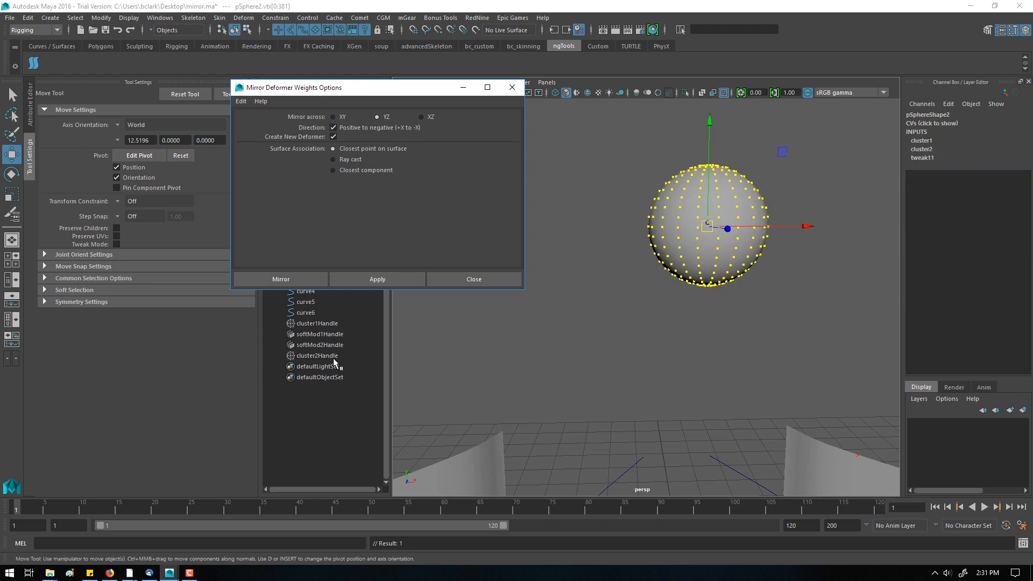
Step: Test the new cluster by moving cluster2Handle, undo the move and delete the handle
{"action": "left_click", "coordinate": [334, 356]}
{"action": "mouse_move", "coordinate": [683, 319]}
{"action": "middle_mouse_down"}
{"action": "mouse_move", "coordinate": [670, 233]}
{"action": "mouse_move", "coordinate": [569, 398]}
{"action": "mouse_move", "coordinate": [673, 215]}
{"action": "mouse_move", "coordinate": [648, 464]}
{"action": "mouse_move", "coordinate": [618, 214]}
{"action": "mouse_move", "coordinate": [637, 344]}
{"action": "mouse_move", "coordinate": [694, 305]}
{"action": "mouse_move", "coordinate": [624, 219]}
{"action": "mouse_move", "coordinate": [665, 285]}
{"action": "mouse_move", "coordinate": [666, 323]}
{"action": "middle_mouse_up"}
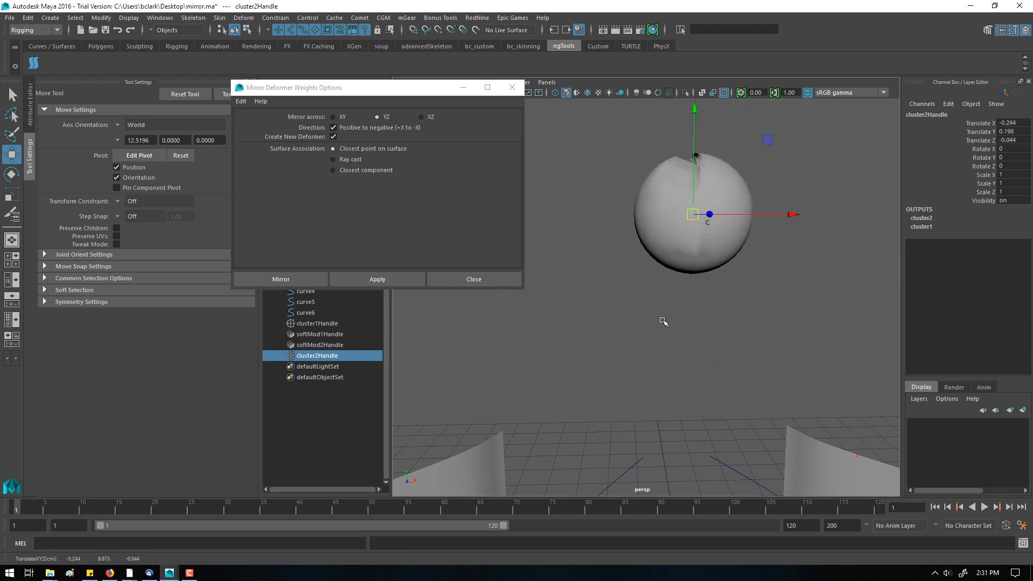
{"action": "key", "text": "ctrl+z"}
{"action": "key", "text": "Delete"}
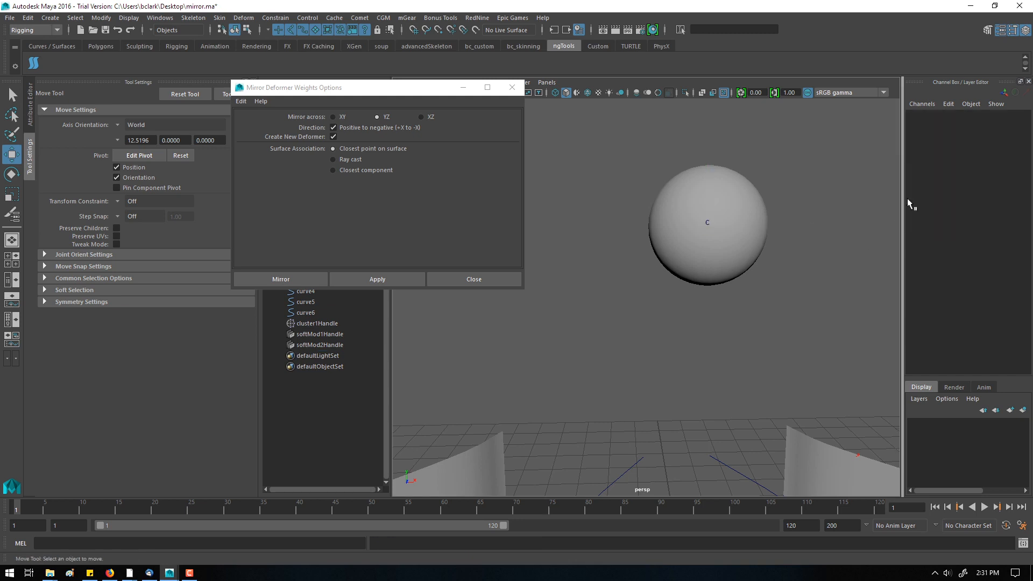
Step: Mirror the cluster weights on pSphere2 across YZ into a new deformer with Positive to negative turned off
{"action": "left_click", "coordinate": [722, 196]}
{"action": "mouse_move", "coordinate": [713, 143]}
{"action": "left_mouse_down"}
{"action": "mouse_move", "coordinate": [780, 242]}
{"action": "mouse_move", "coordinate": [745, 85]}
{"action": "left_mouse_up"}
{"action": "mouse_move", "coordinate": [644, 150]}
{"action": "left_mouse_down"}
{"action": "mouse_move", "coordinate": [715, 203]}
{"action": "mouse_move", "coordinate": [684, 114]}
{"action": "left_mouse_up"}
{"action": "key", "text": "Escape"}
{"action": "left_click", "coordinate": [363, 132]}
{"action": "left_click", "coordinate": [360, 127]}
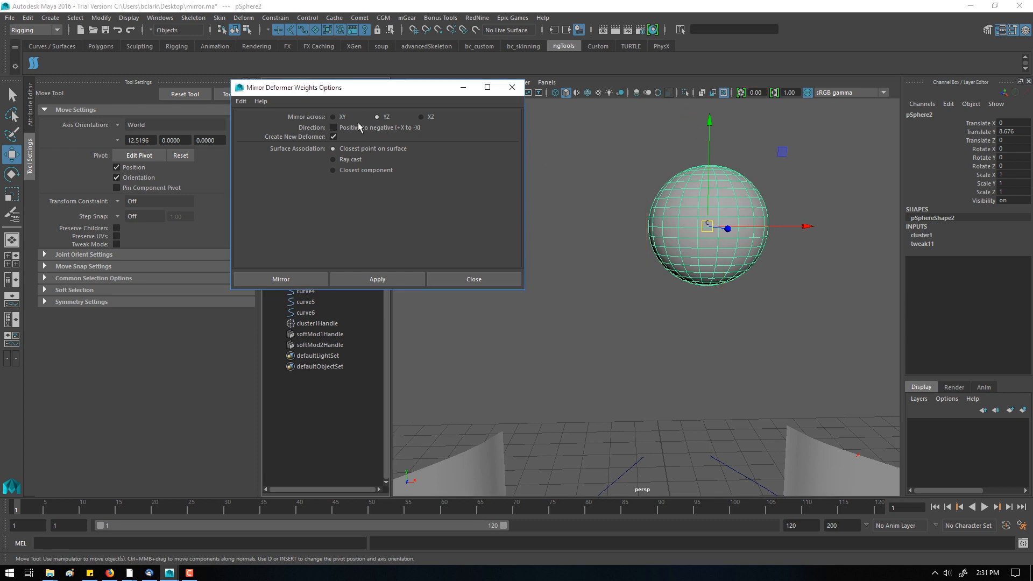
{"action": "key", "text": "ctrl+shift+d"}
{"action": "left_click_drag", "start_coordinate": [334, 129], "coordinate": [330, 122]}
{"action": "key", "text": "Escape"}
{"action": "left_click", "coordinate": [422, 278]}
Step: Test the mirrored cluster by moving cluster2Handle alone and together with cluster1Handle, undoing the moves and clearing the selection
{"action": "left_click", "coordinate": [355, 356]}
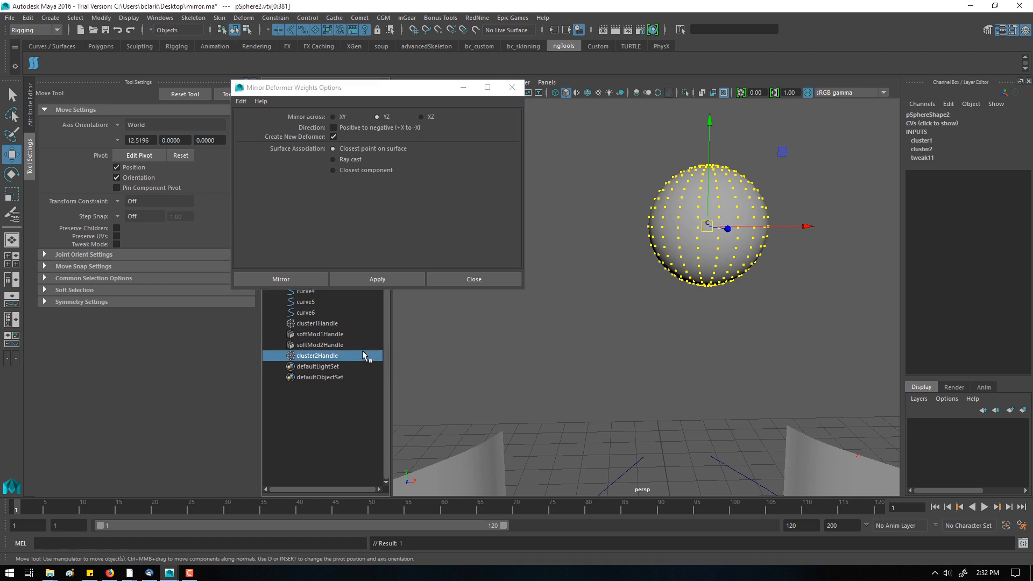
{"action": "middle_click_drag", "start_coordinate": [600, 295], "coordinate": [549, 257]}
{"action": "key", "text": "ctrl+z"}
{"action": "left_click", "coordinate": [343, 324], "text": "ctrl"}
{"action": "key", "text": "ctrl+z"}
{"action": "key", "text": "ctrl+z"}
{"action": "key", "text": "ctrl+z"}
{"action": "key", "text": "ctrl+z"}
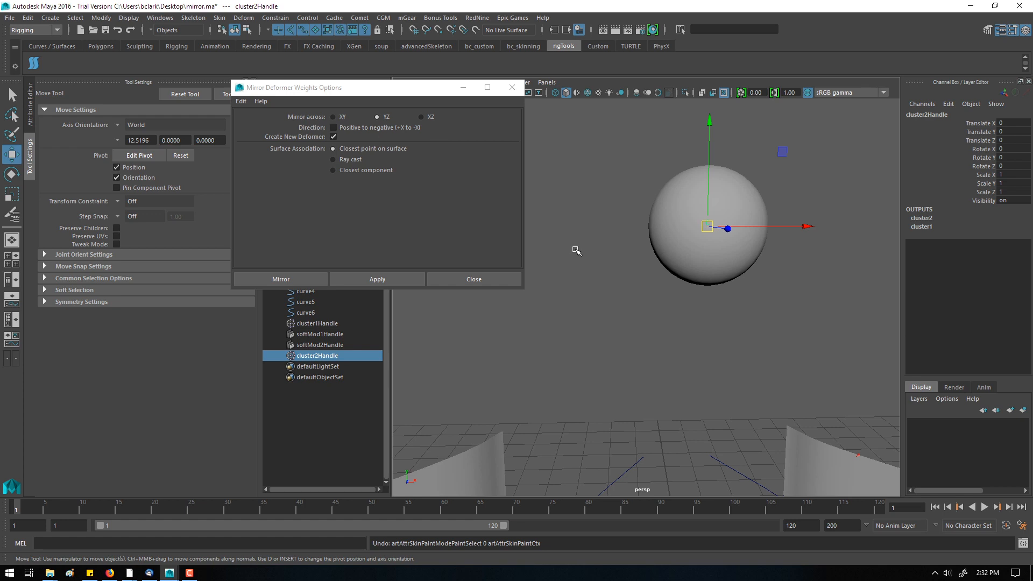
{"action": "left_click", "coordinate": [533, 279]}
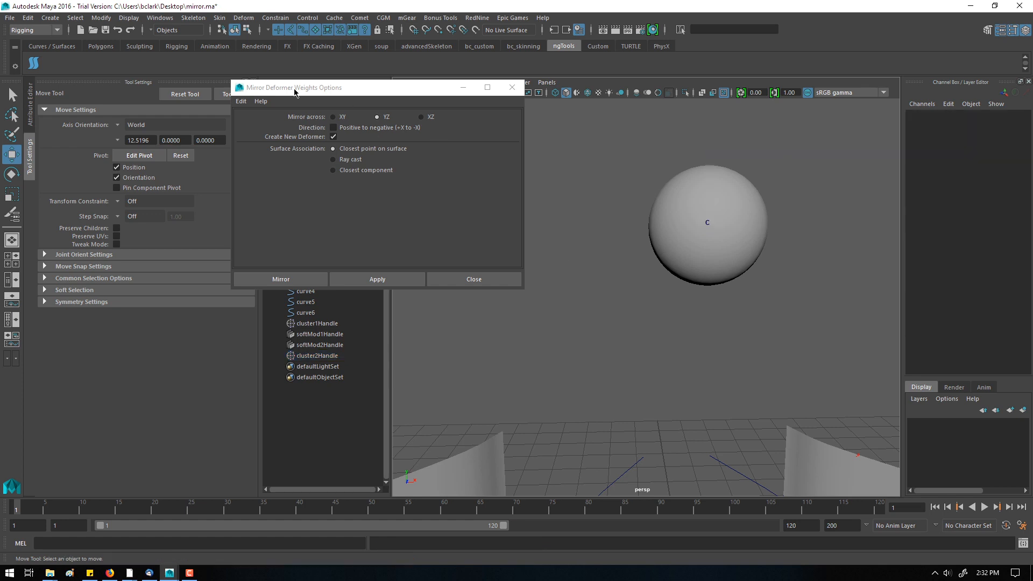
Step: Try to mirror the deformer weights on pSphere2 again with the same options
{"action": "mouse_move", "coordinate": [745, 224]}
{"action": "left_mouse_down"}
{"action": "mouse_move", "coordinate": [703, 286]}
{"action": "mouse_move", "coordinate": [670, 173]}
{"action": "left_mouse_up"}
{"action": "left_click_drag", "start_coordinate": [772, 170], "coordinate": [822, 209]}
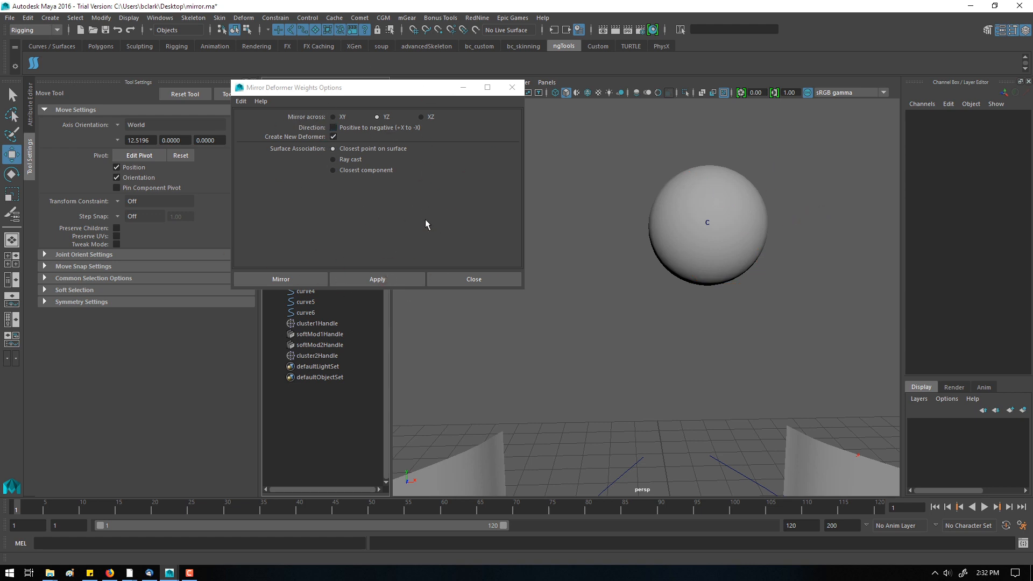
{"action": "left_click", "coordinate": [663, 250]}
{"action": "left_click", "coordinate": [391, 280]}
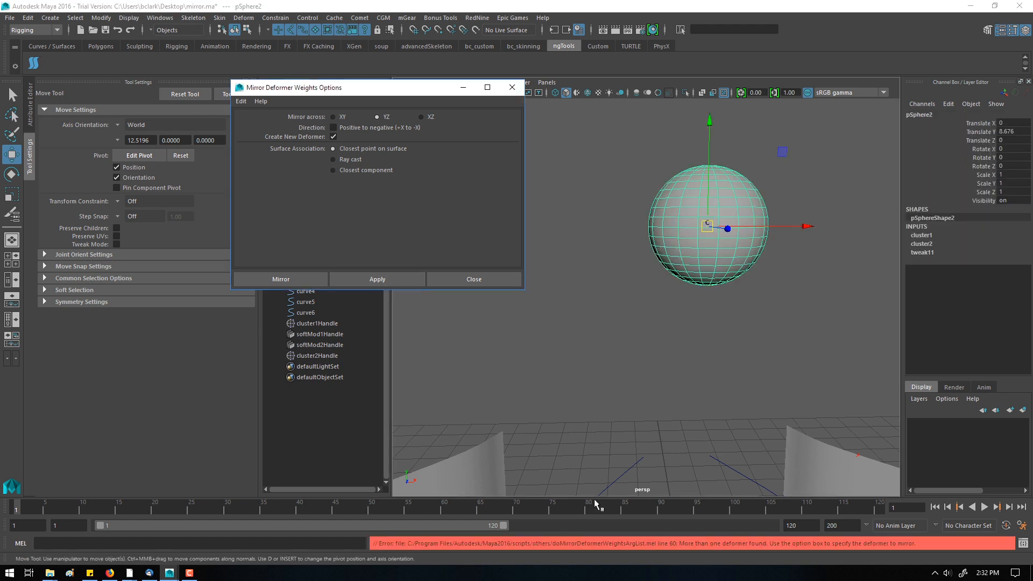
{"action": "mouse_move", "coordinate": [829, 540]}
{"action": "left_mouse_down"}
{"action": "mouse_move", "coordinate": [740, 556]}
{"action": "mouse_move", "coordinate": [911, 558]}
{"action": "mouse_move", "coordinate": [703, 574]}
{"action": "left_mouse_up"}
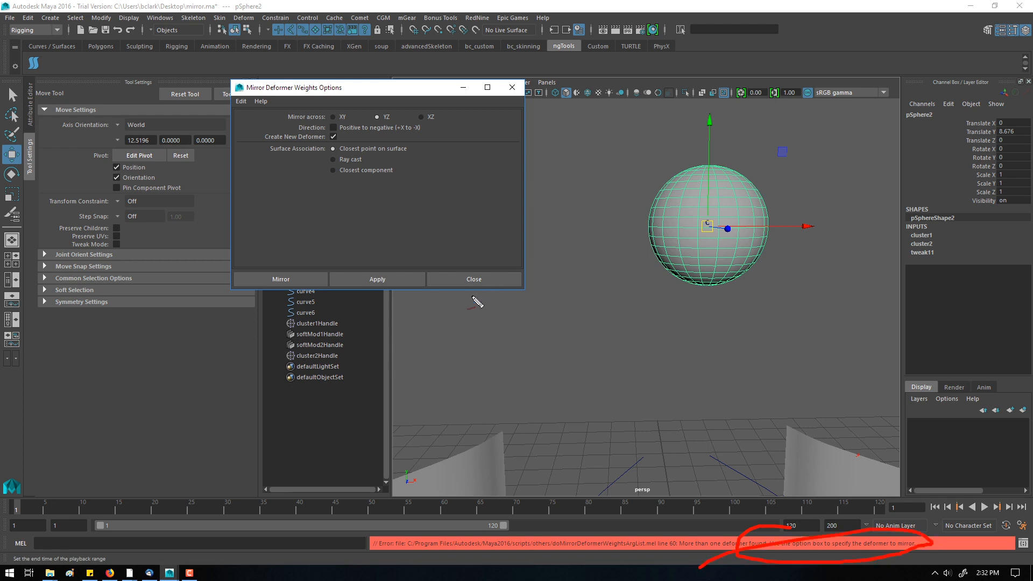
{"action": "mouse_move", "coordinate": [280, 181]}
{"action": "left_mouse_down"}
{"action": "mouse_move", "coordinate": [471, 199]}
{"action": "mouse_move", "coordinate": [341, 161]}
{"action": "left_mouse_up"}
{"action": "key", "text": "Escape"}
Step: Close and reopen the Mirror Deformer Weights options with pSphere2 selected to load its list of deformers
{"action": "left_click", "coordinate": [510, 87]}
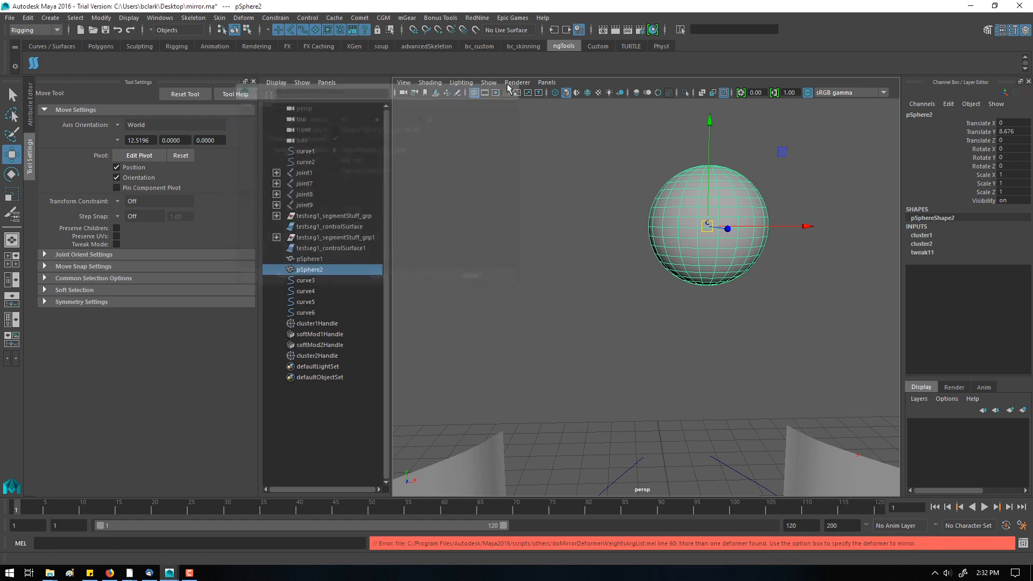
{"action": "left_click", "coordinate": [512, 196]}
{"action": "left_click_drag", "start_coordinate": [511, 196], "coordinate": [683, 358]}
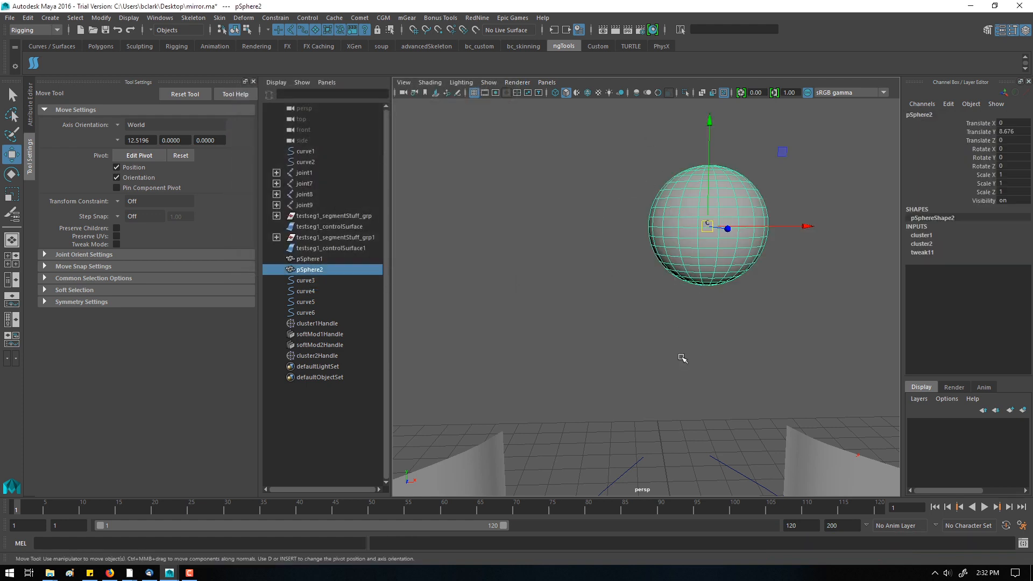
{"action": "left_click", "coordinate": [244, 17]}
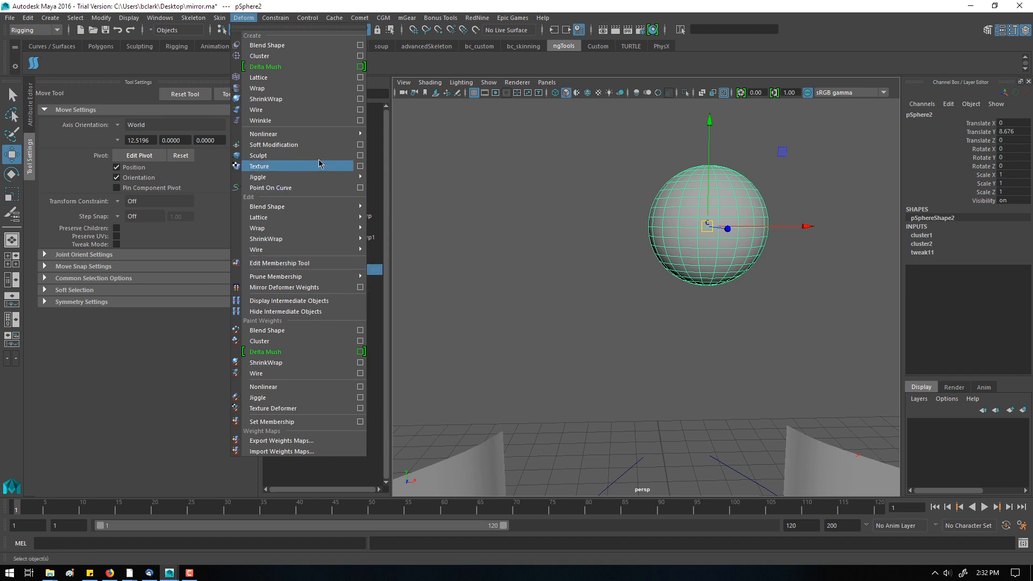
{"action": "left_click", "coordinate": [360, 287]}
{"action": "mouse_move", "coordinate": [277, 174]}
{"action": "left_mouse_down"}
{"action": "mouse_move", "coordinate": [253, 199]}
{"action": "mouse_move", "coordinate": [470, 261]}
{"action": "mouse_move", "coordinate": [302, 144]}
{"action": "left_mouse_up"}
{"action": "key", "text": "Escape"}
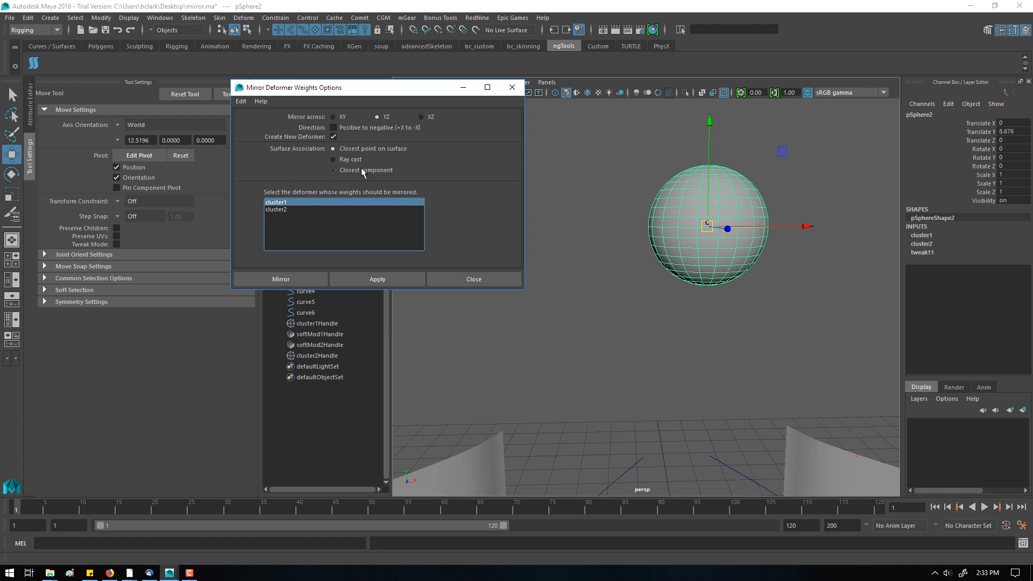
Step: Add a nonlinear Twist deformer to pSphere2
{"action": "left_click_drag", "start_coordinate": [415, 88], "coordinate": [469, 85]}
{"action": "left_click", "coordinate": [769, 300]}
{"action": "left_click_drag", "start_coordinate": [748, 275], "coordinate": [747, 292], "text": "alt"}
{"action": "left_click", "coordinate": [750, 288]}
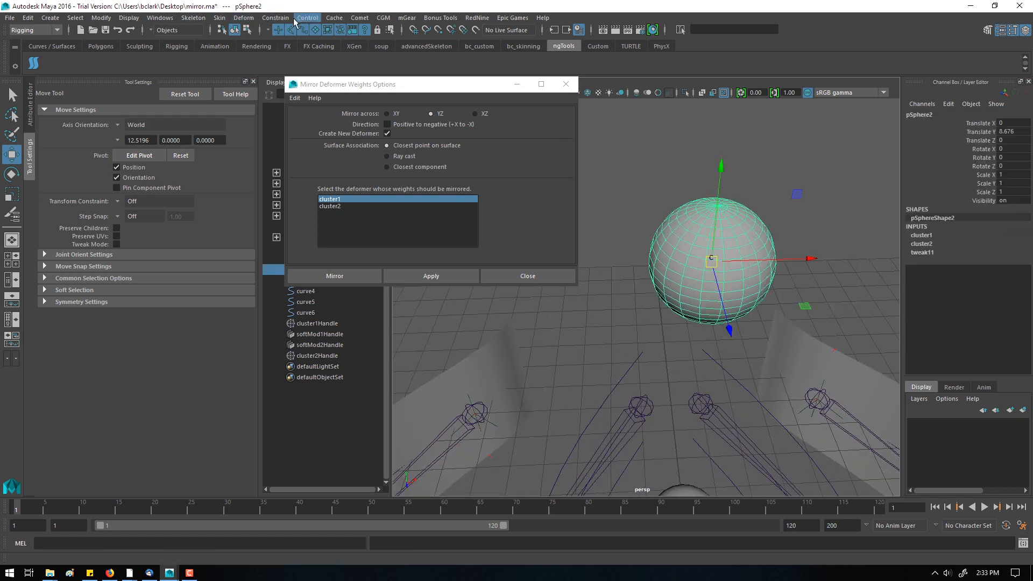
{"action": "left_click", "coordinate": [244, 18]}
{"action": "mouse_move", "coordinate": [279, 135]}
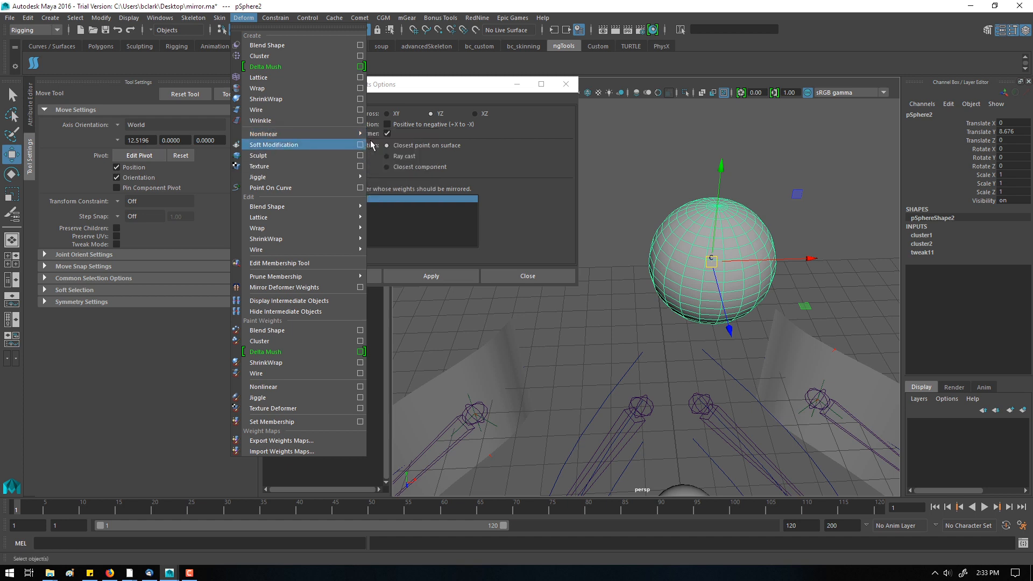
{"action": "mouse_move", "coordinate": [363, 134]}
{"action": "left_click", "coordinate": [405, 188]}
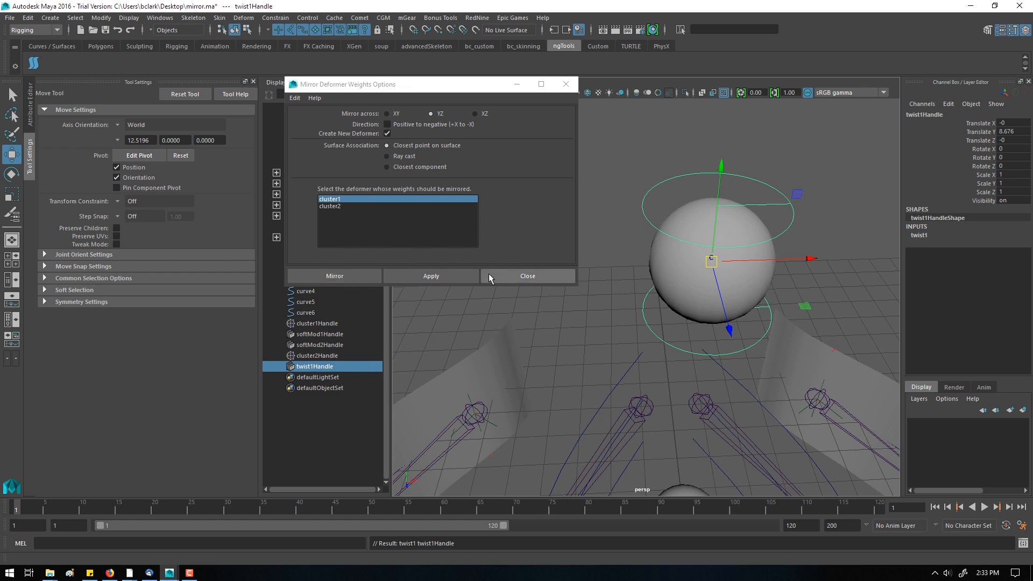
Step: Reload the Mirror Deformer Weights options for pSphere2 and try mirroring the twist1 weights across YZ into a new deformer
{"action": "left_click", "coordinate": [314, 98]}
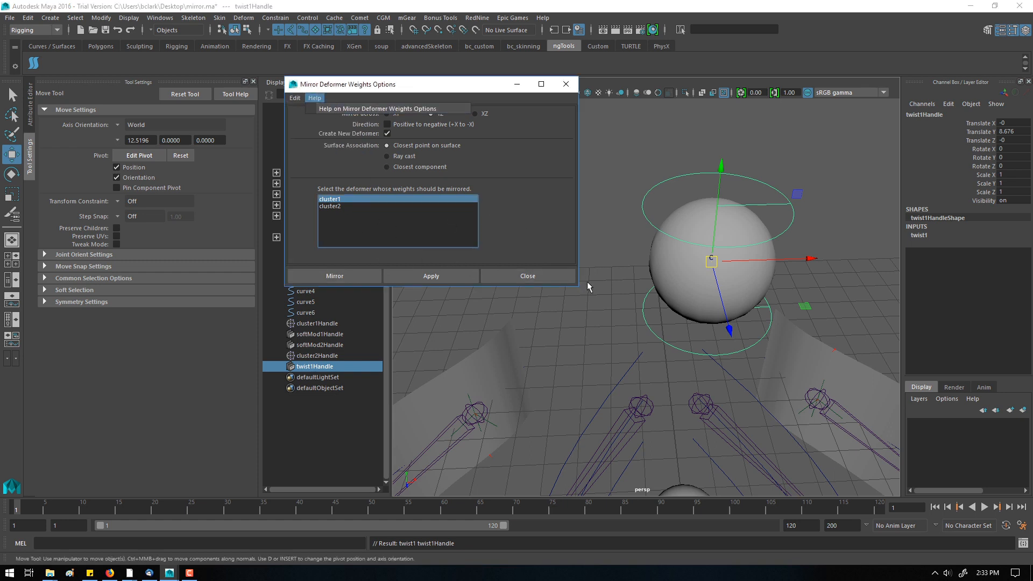
{"action": "left_click", "coordinate": [244, 18]}
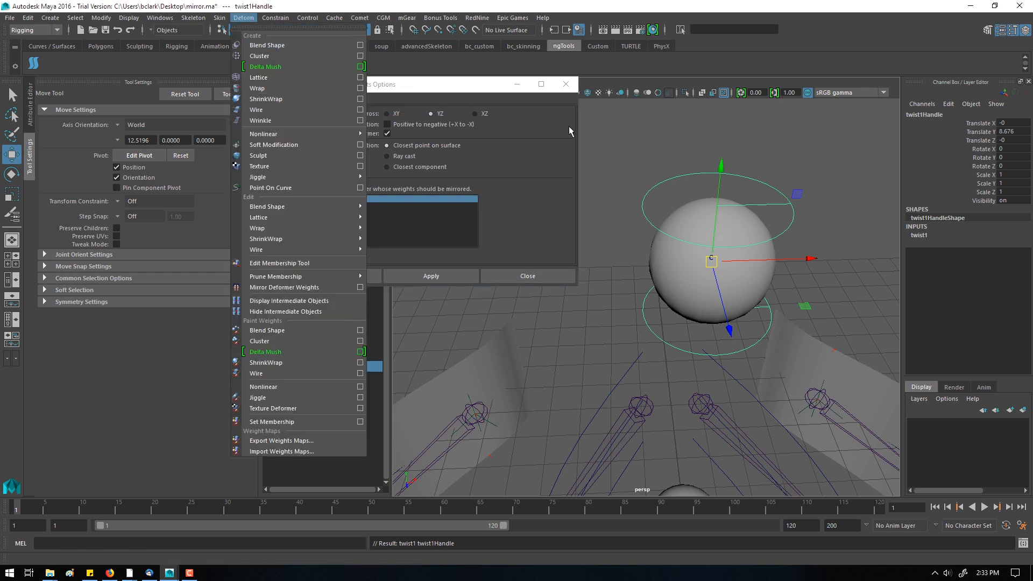
{"action": "left_click", "coordinate": [676, 275]}
{"action": "left_click", "coordinate": [249, 19]}
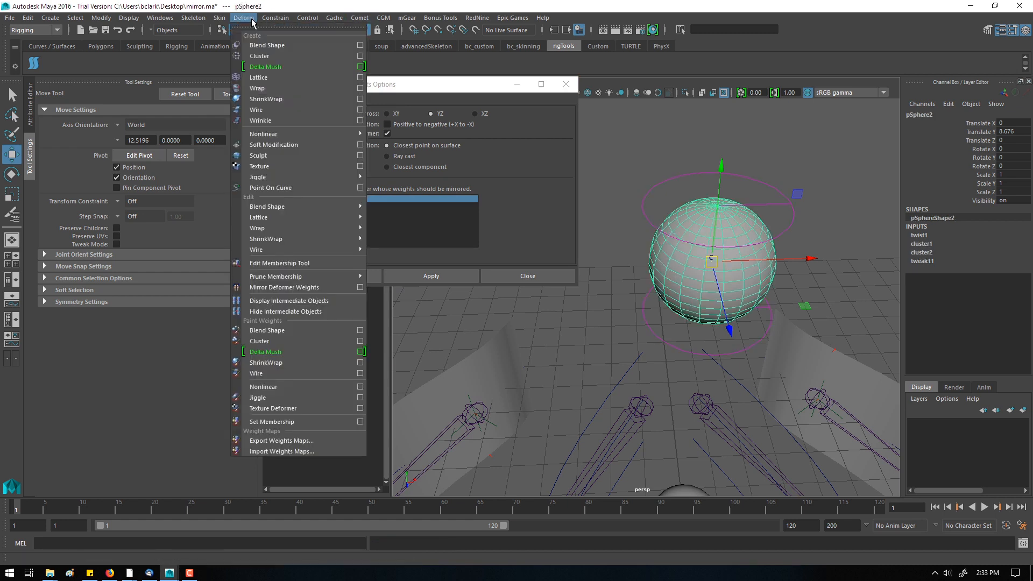
{"action": "mouse_move", "coordinate": [346, 280]}
{"action": "left_click", "coordinate": [360, 288]}
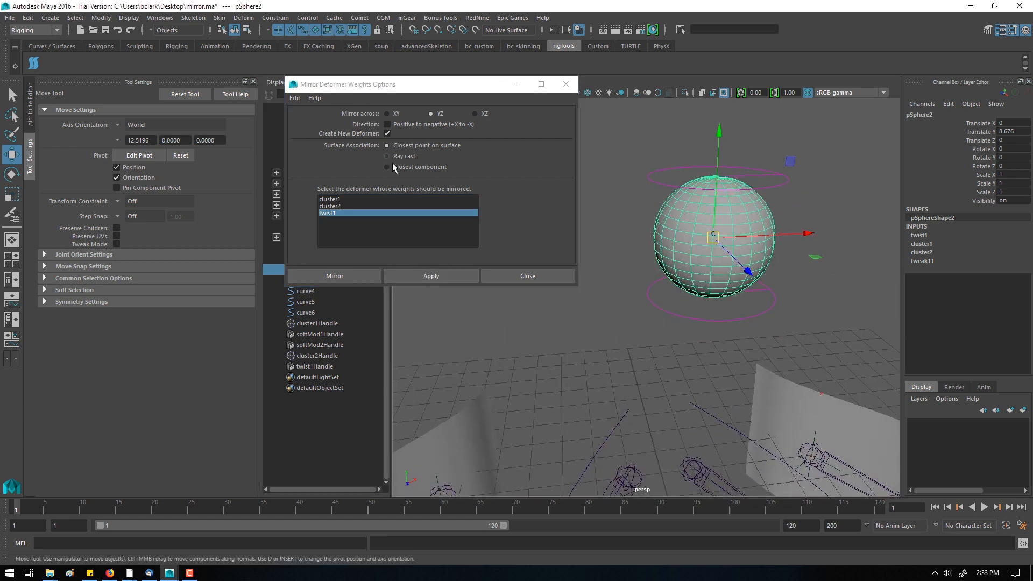
{"action": "left_click", "coordinate": [366, 275]}
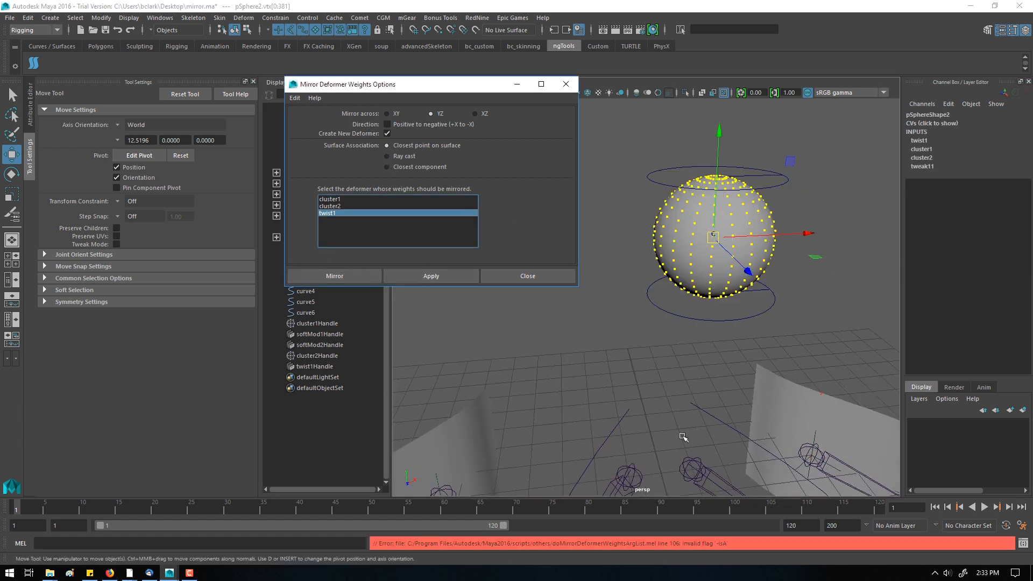
Step: Delete twist1Handle from the scene
{"action": "left_click_drag", "start_coordinate": [670, 368], "coordinate": [664, 371], "text": "alt"}
{"action": "left_click", "coordinate": [314, 366]}
{"action": "key", "text": "Delete"}
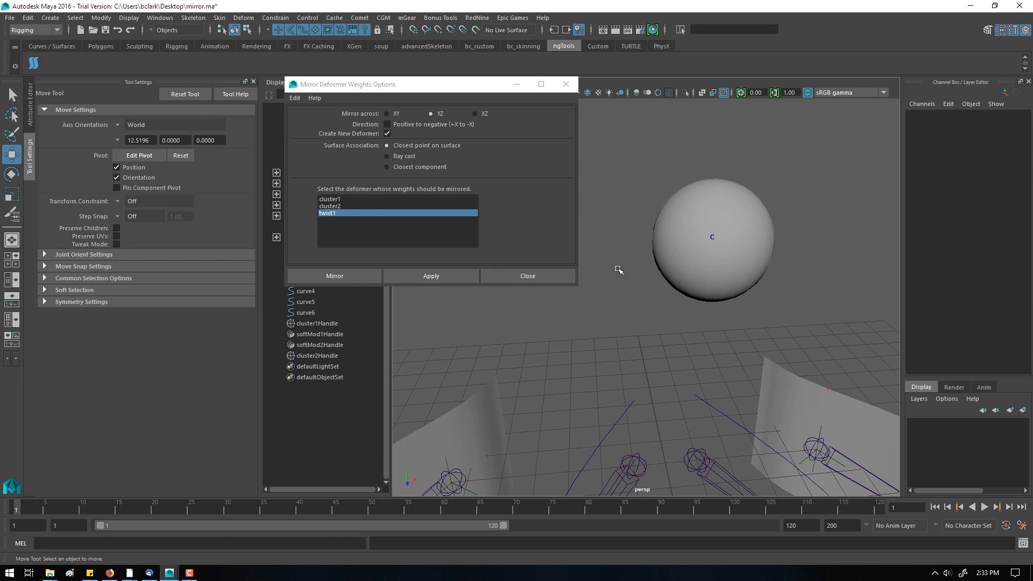
Step: Mirror the cluster2 weights on pSphere2 across YZ into a new deformer, and delete the resulting cluster handle
{"action": "left_click", "coordinate": [396, 207]}
{"action": "left_click", "coordinate": [408, 277]}
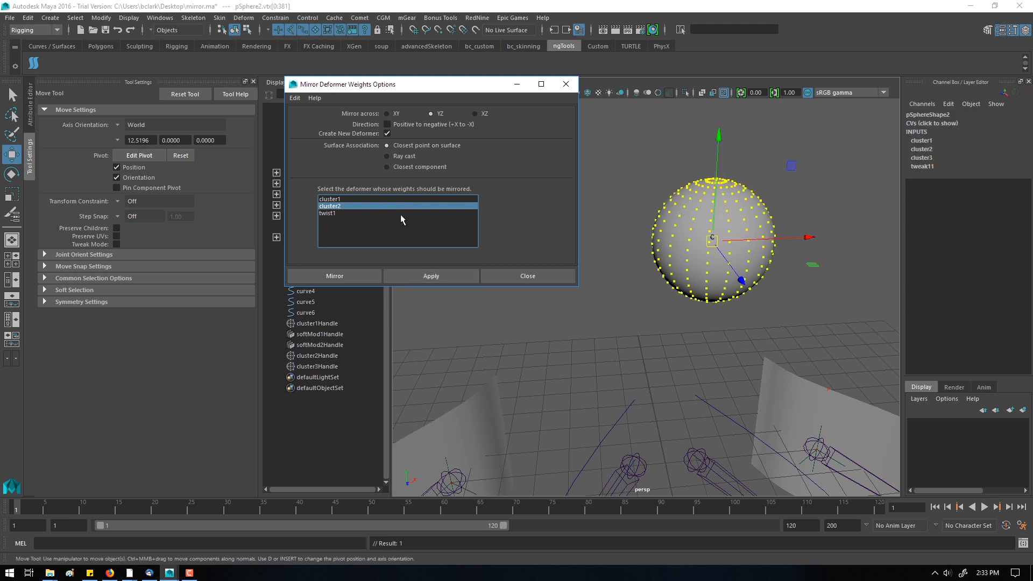
{"action": "left_click", "coordinate": [339, 366]}
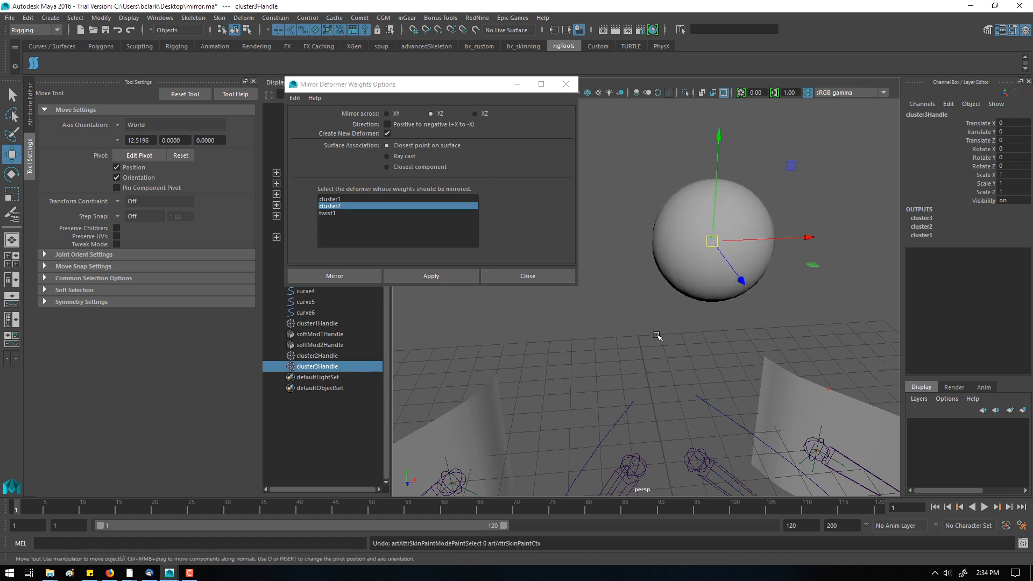
{"action": "key", "text": "Delete"}
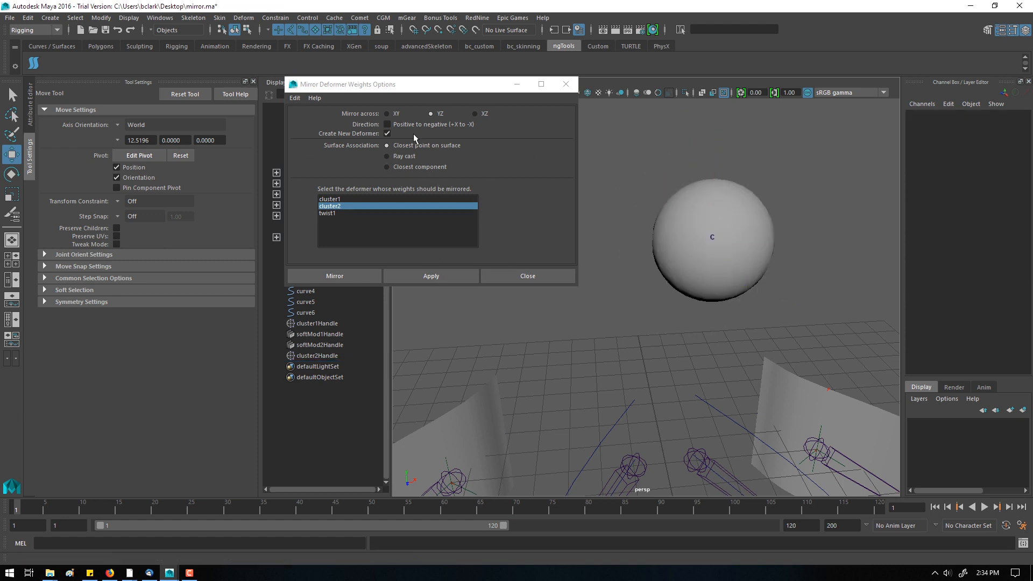
Step: Close the Mirror Deformer Weights options and select pSphere2
{"action": "mouse_move", "coordinate": [314, 160]}
{"action": "left_mouse_down"}
{"action": "mouse_move", "coordinate": [307, 210]}
{"action": "mouse_move", "coordinate": [535, 232]}
{"action": "mouse_move", "coordinate": [324, 249]}
{"action": "left_mouse_up"}
{"action": "key", "text": "Escape"}
{"action": "left_click", "coordinate": [497, 275]}
{"action": "left_click", "coordinate": [665, 262]}
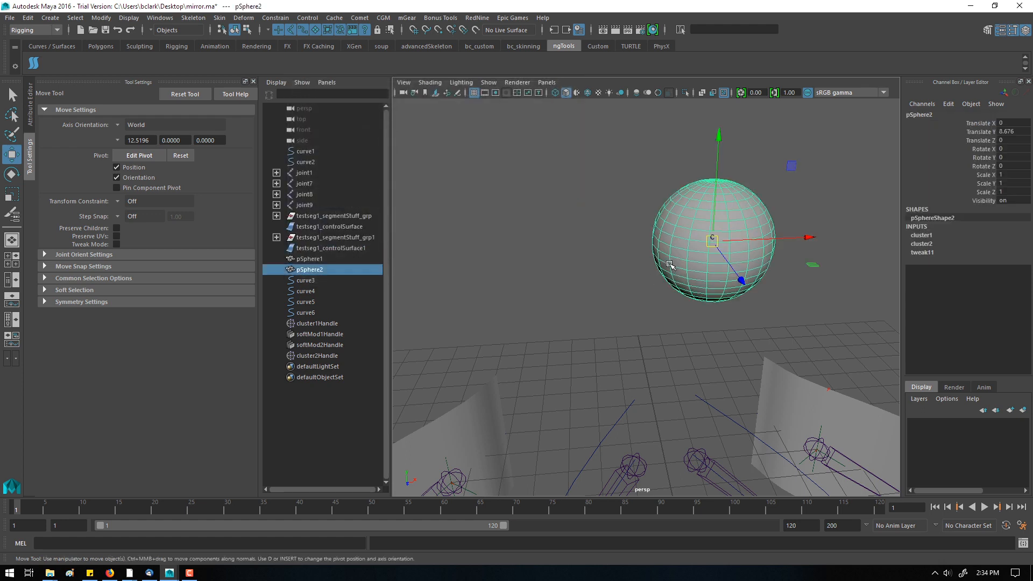
Step: Review the Mirror Deformer Weights options for pSphere2, picking cluster1 and cluster2 in turn and checking the direction setting, and close them without mirroring
{"action": "left_click", "coordinate": [247, 19]}
{"action": "mouse_move", "coordinate": [347, 248]}
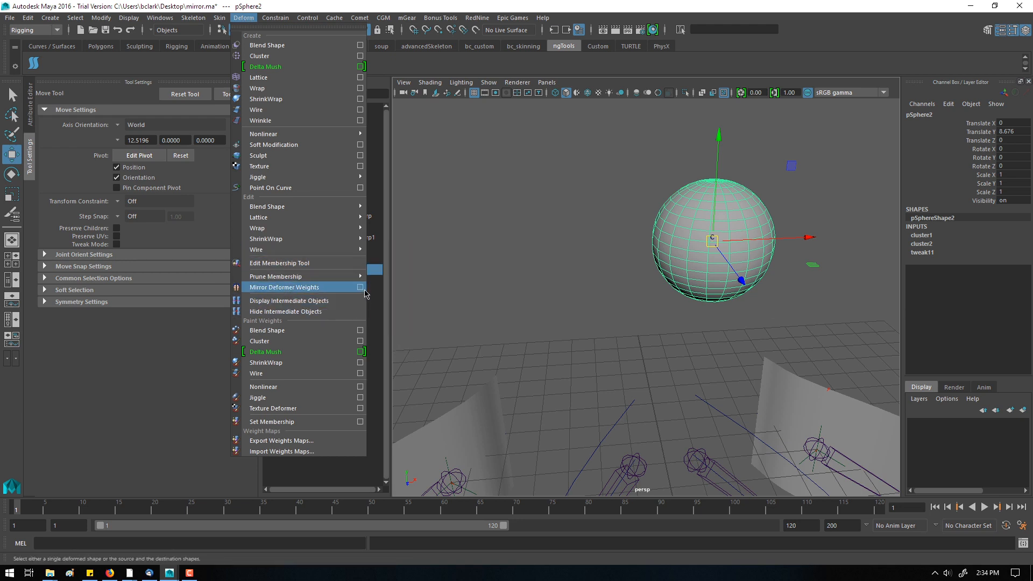
{"action": "left_click", "coordinate": [360, 287]}
{"action": "left_click", "coordinate": [349, 207]}
{"action": "left_click", "coordinate": [353, 199]}
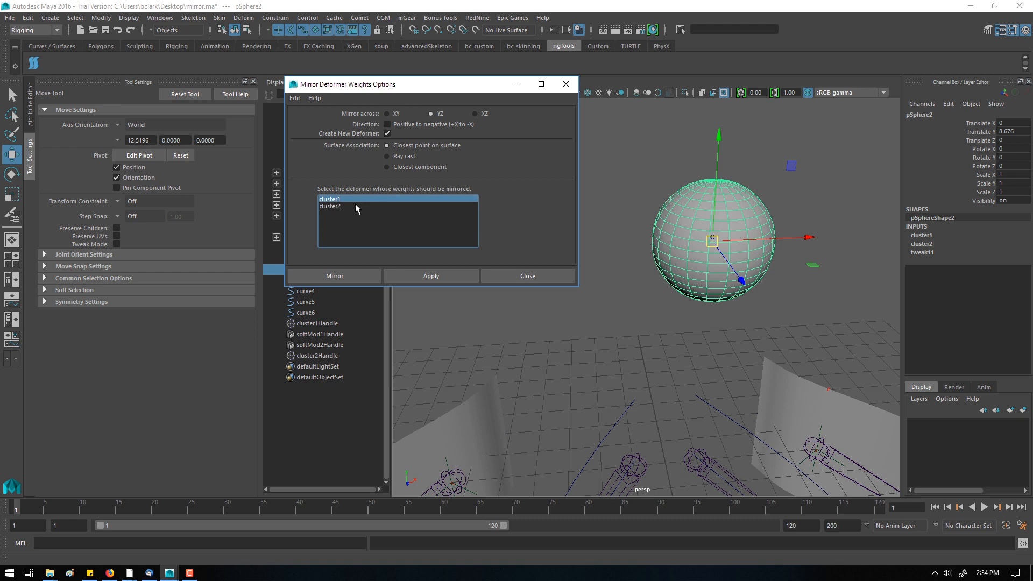
{"action": "left_click", "coordinate": [358, 207]}
{"action": "key", "text": "ctrl+shift+d"}
{"action": "mouse_move", "coordinate": [394, 121]}
{"action": "left_mouse_down"}
{"action": "mouse_move", "coordinate": [383, 122]}
{"action": "mouse_move", "coordinate": [395, 119]}
{"action": "left_mouse_up"}
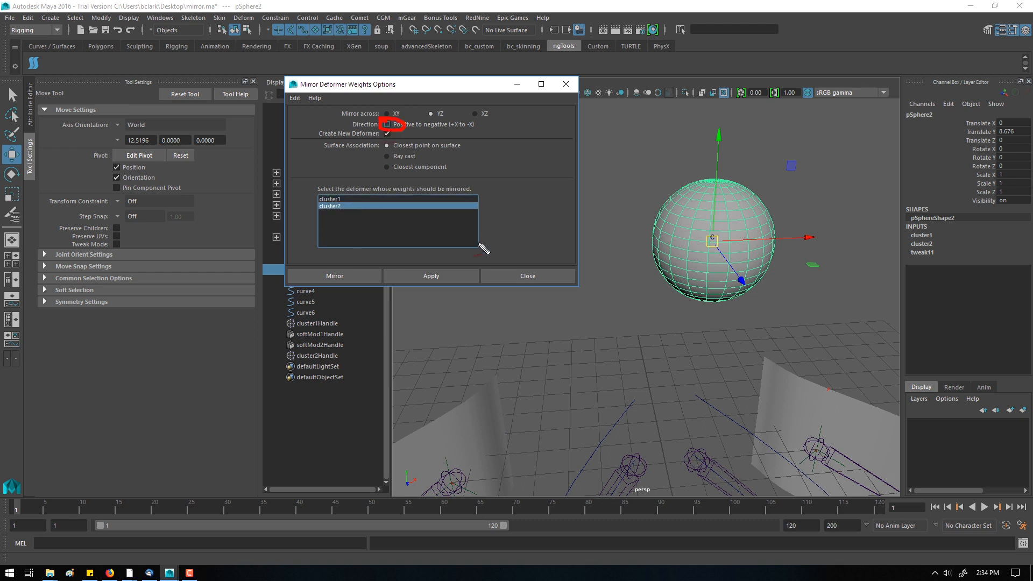
{"action": "key", "text": "Escape"}
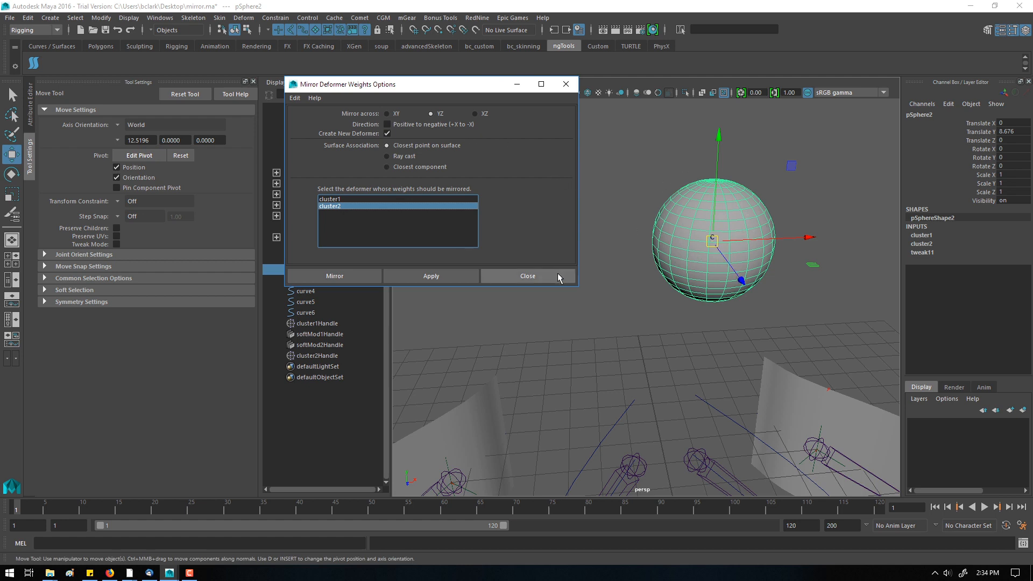
{"action": "left_click", "coordinate": [527, 276]}
Step: Review the mirrored objects by selecting the two spheres in turn, curve1 and curve2 together, and testseg1_controlSurface
{"action": "mouse_move", "coordinate": [572, 307]}
{"action": "left_mouse_down", "text": "alt"}
{"action": "mouse_move", "coordinate": [489, 350]}
{"action": "mouse_move", "coordinate": [585, 285]}
{"action": "mouse_move", "coordinate": [496, 288]}
{"action": "mouse_move", "coordinate": [534, 280]}
{"action": "mouse_move", "coordinate": [579, 289]}
{"action": "left_mouse_up", "text": "alt"}
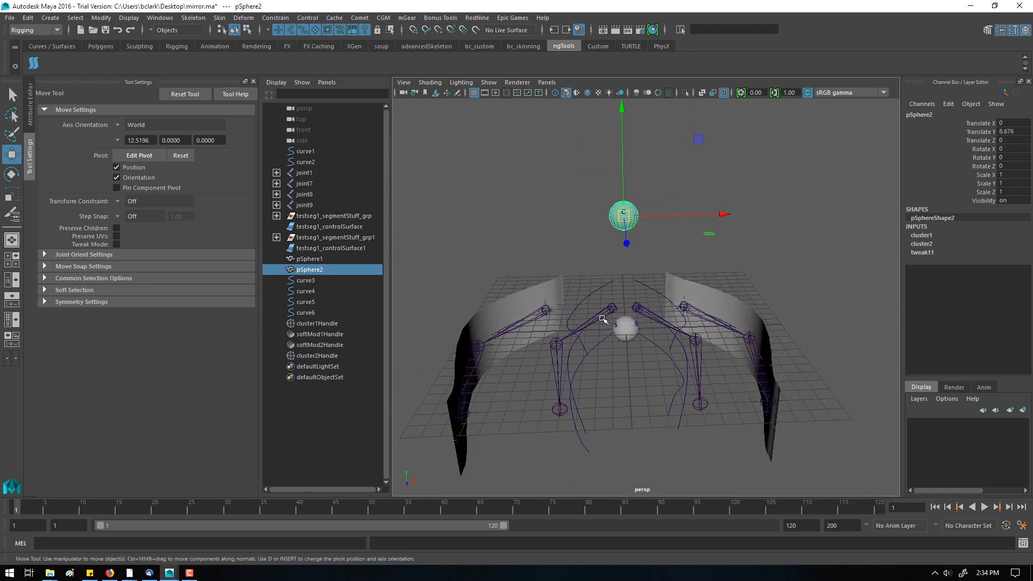
{"action": "left_click", "coordinate": [635, 326]}
{"action": "left_click", "coordinate": [635, 218]}
{"action": "left_click", "coordinate": [680, 422]}
{"action": "left_click", "coordinate": [583, 425], "text": "shift"}
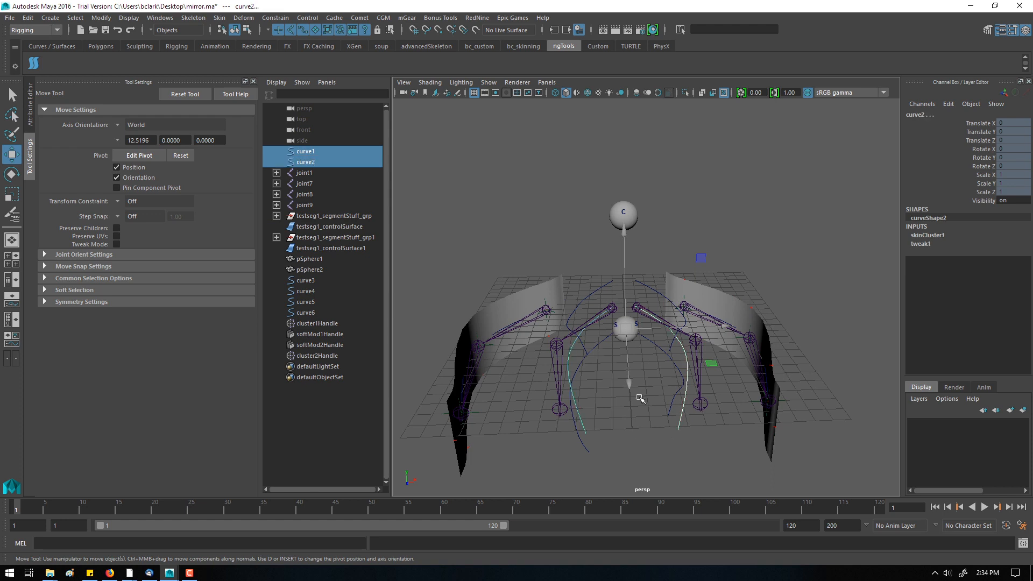
{"action": "left_click", "coordinate": [720, 298]}
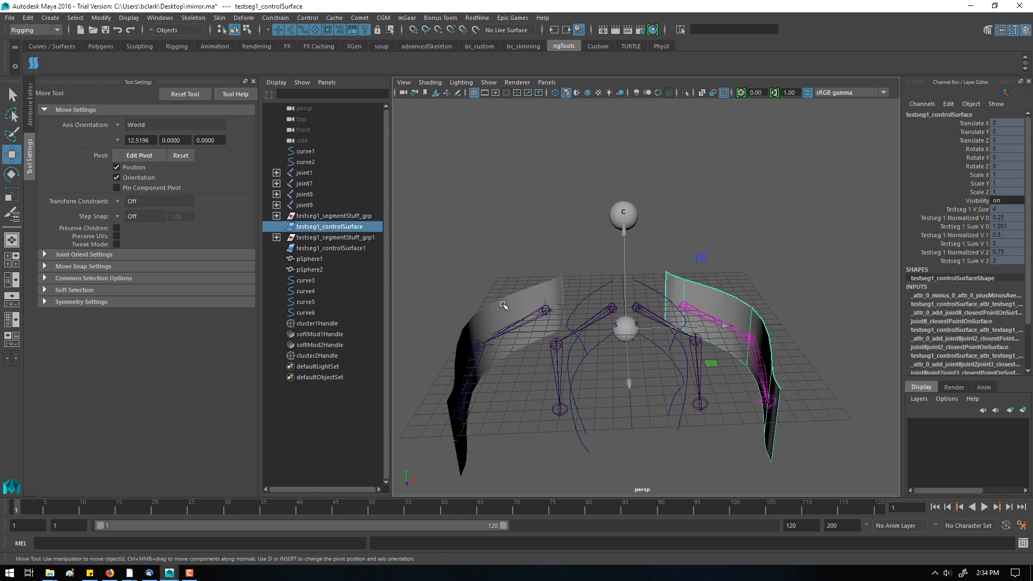